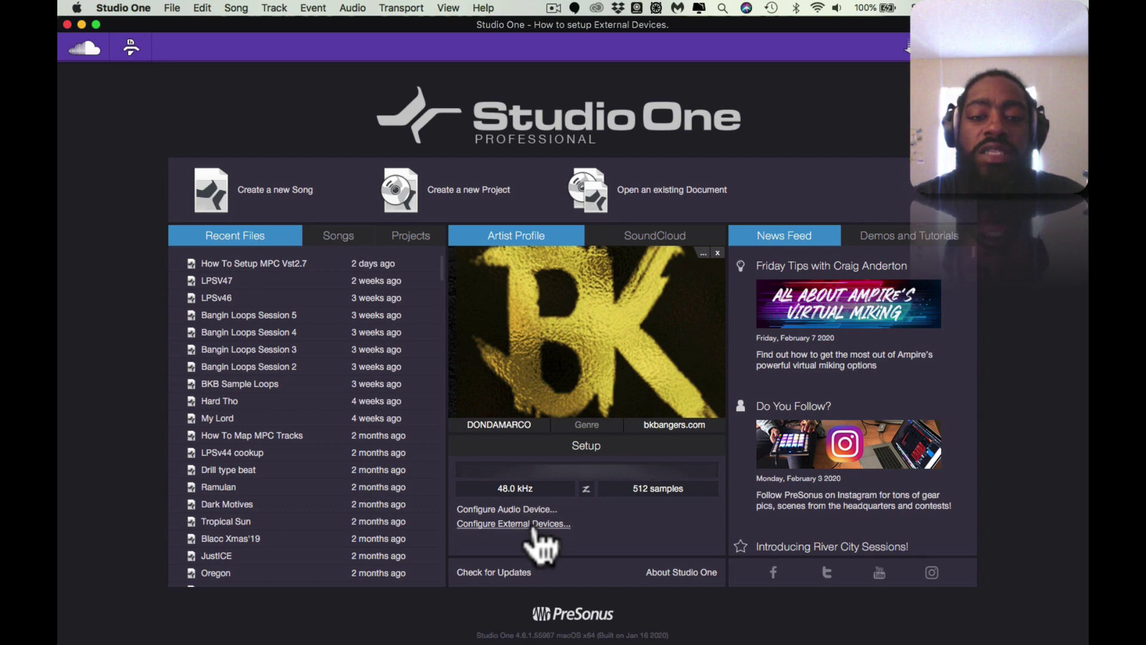
Step: Open Preferences > External Devices via 'Configure External Devices...' on the Start page
left_click(535, 526)
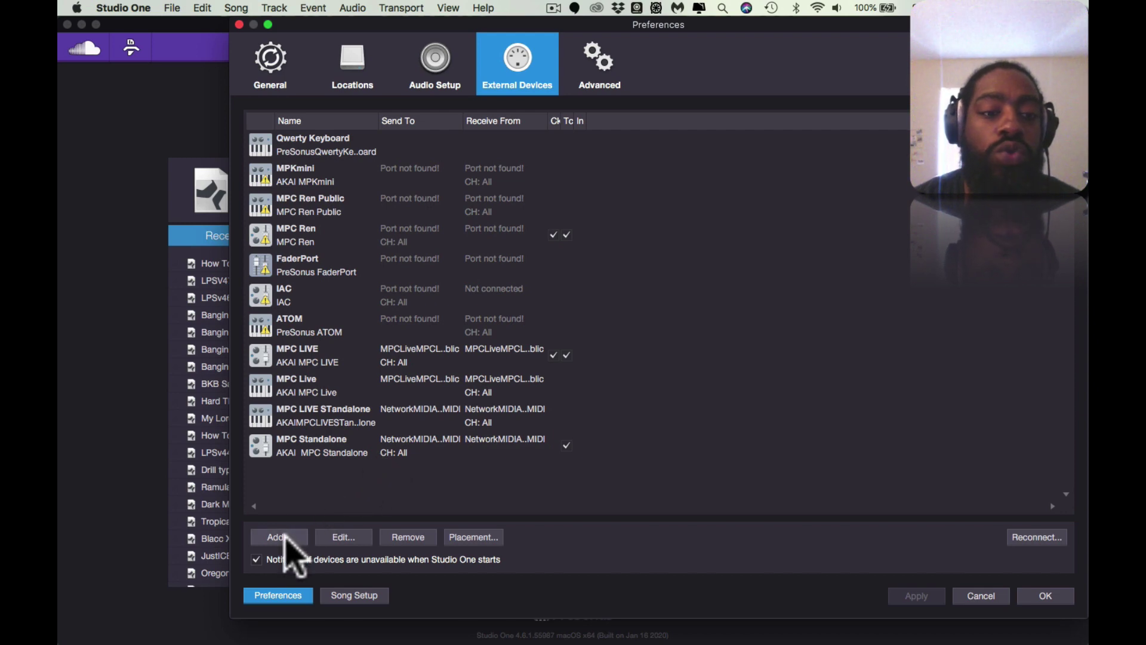
Step: Open the Add Device dialog and expand then collapse the AKAI vendor folder
left_click(287, 537)
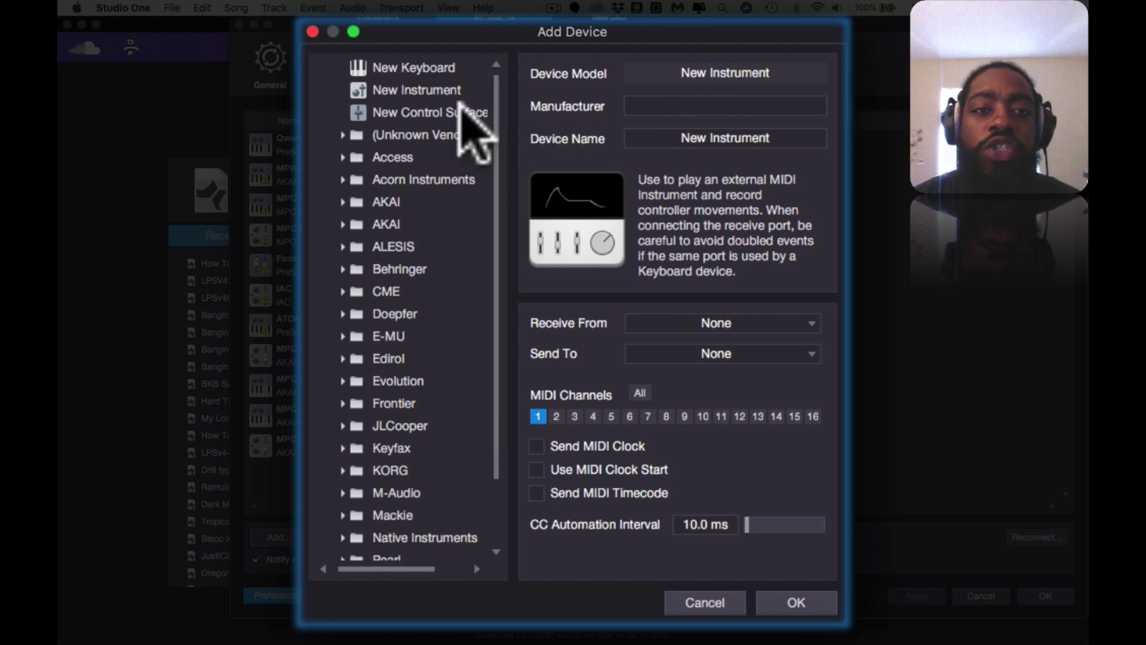
scroll(460, 341, "down", 3)
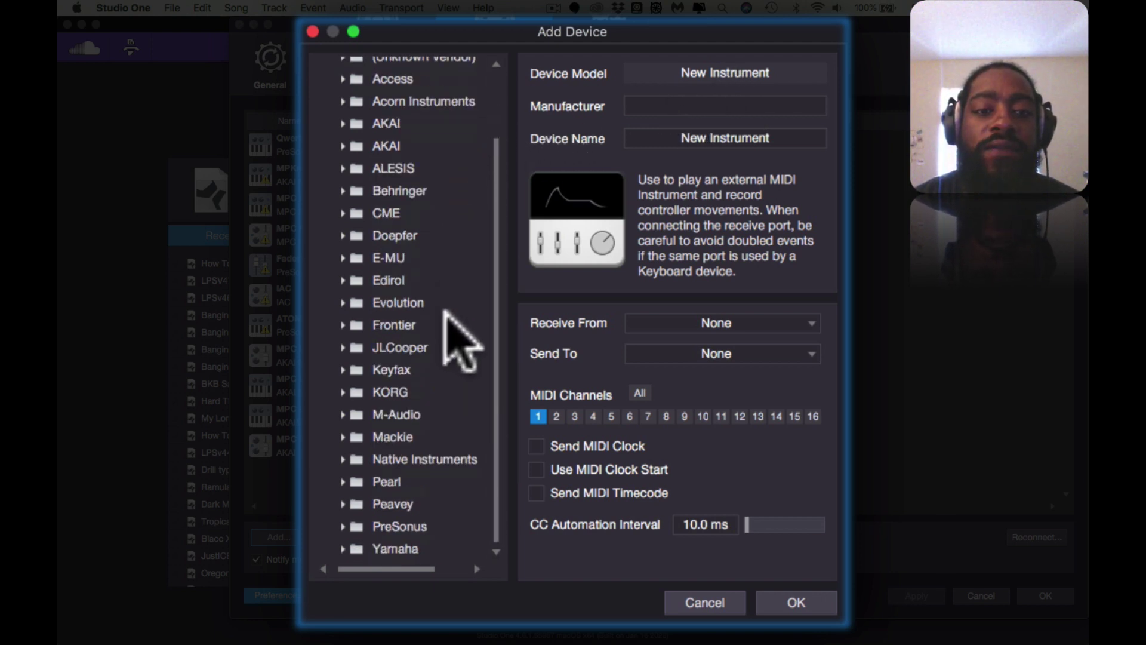
scroll(460, 340, "up", 3)
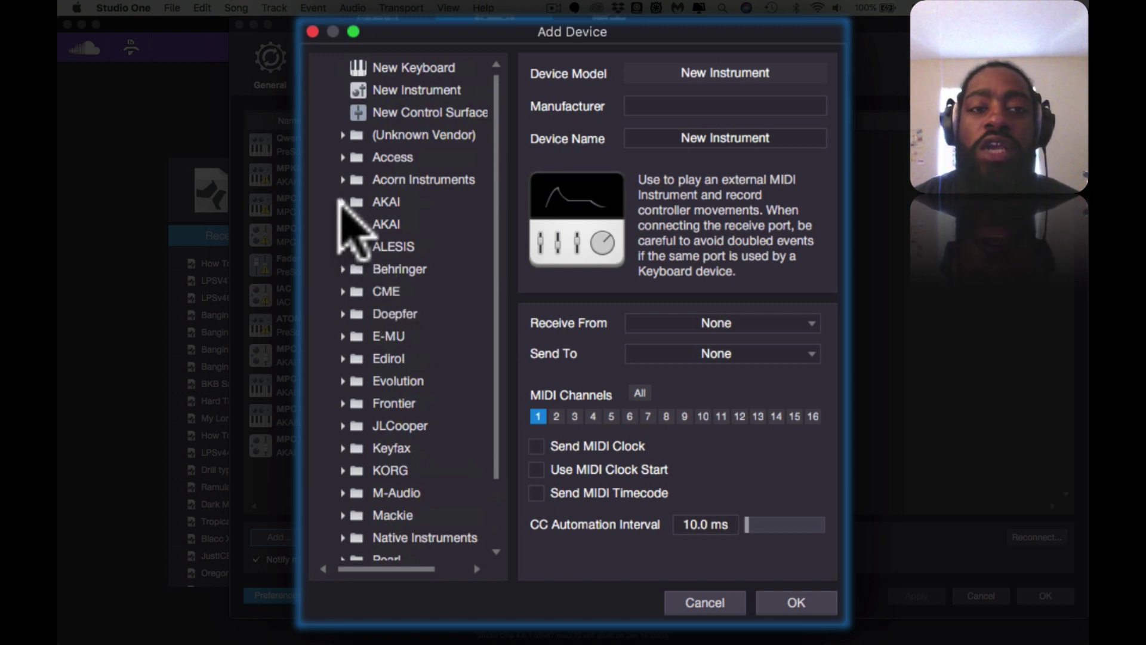
left_click(343, 202)
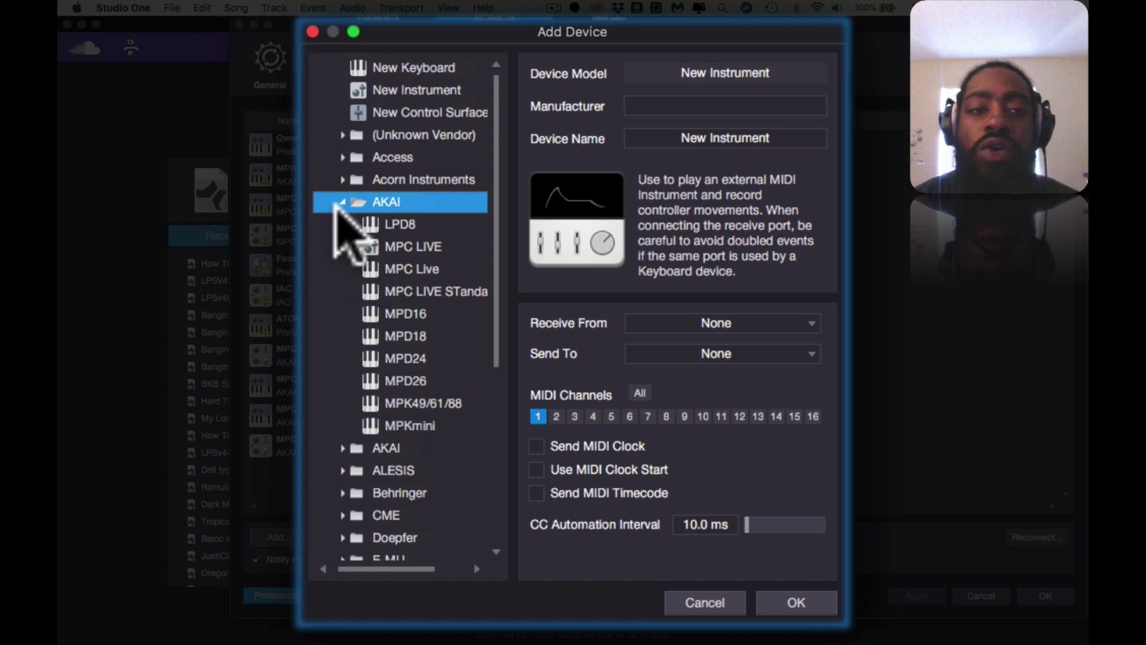
left_click(339, 203)
scroll(376, 299, "down", 3)
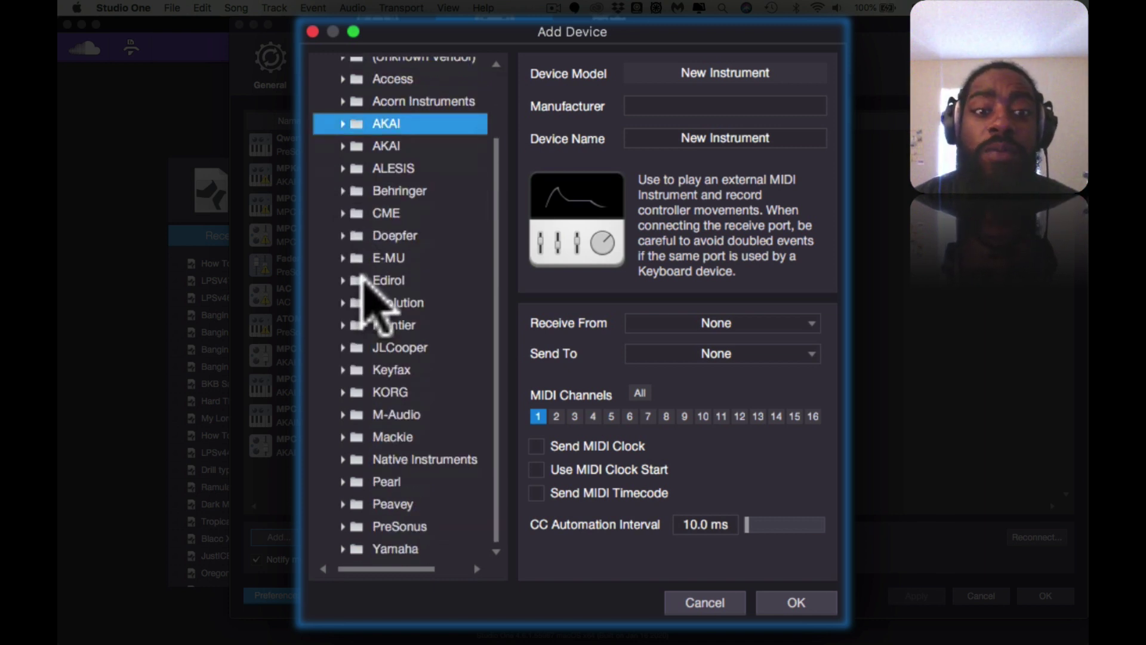
scroll(369, 418, "up", 3)
scroll(371, 486, "down", 3)
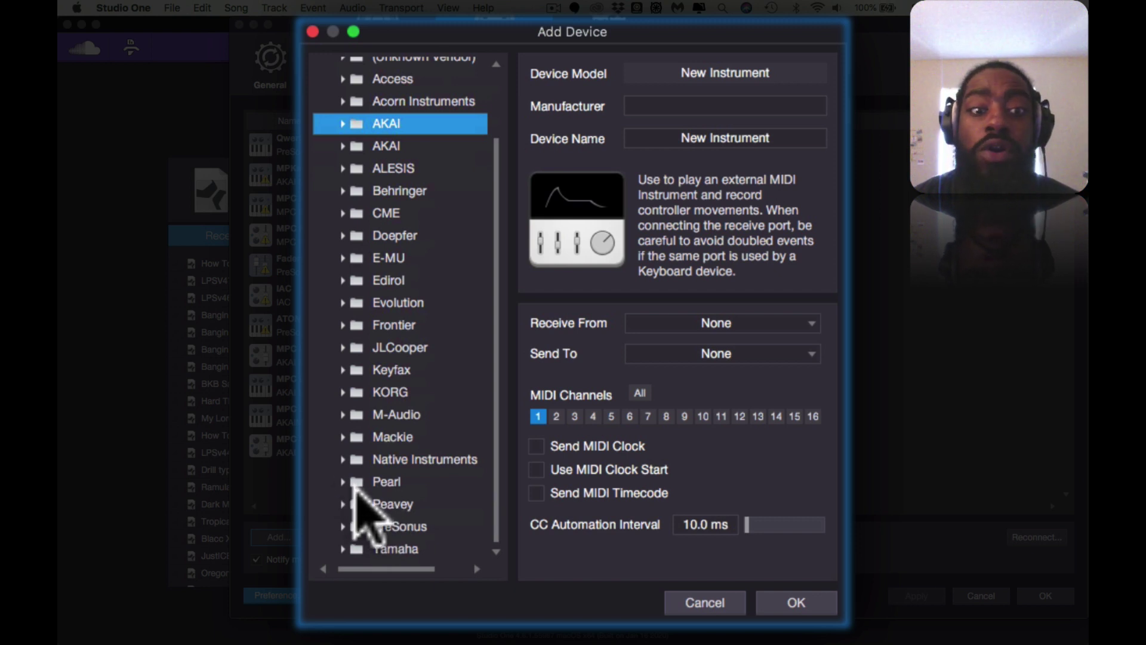
Step: Browse the Pearl, Mackie and PreSonus model folders, then select the Manufacturer field
double_click(356, 484)
scroll(346, 481, "down", 1)
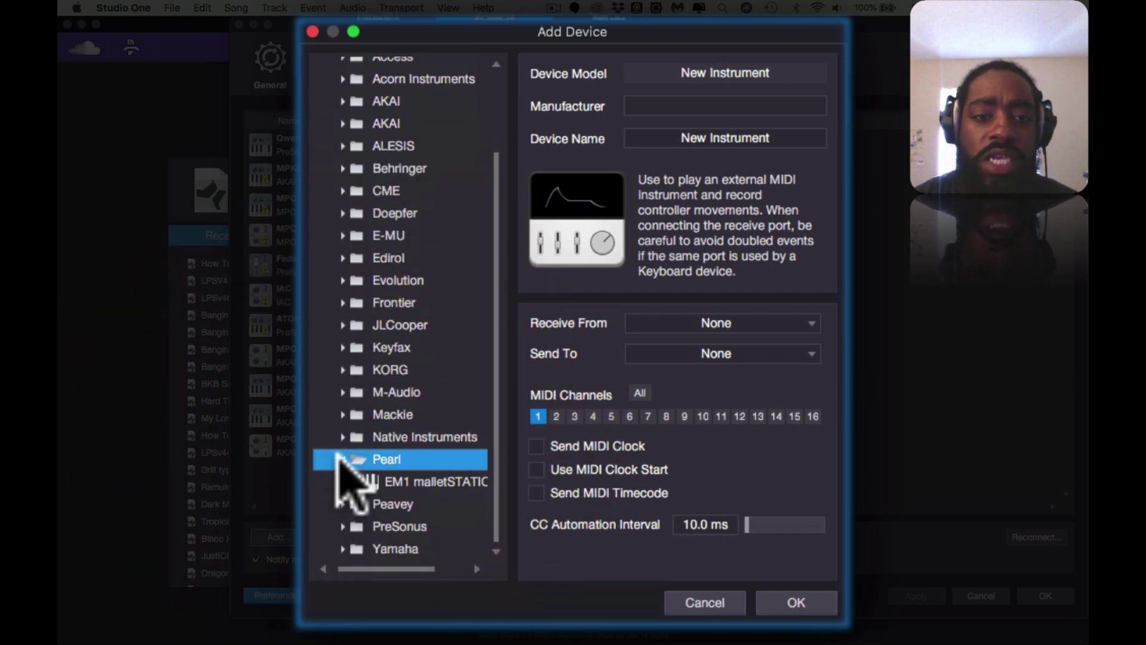
left_click(339, 458)
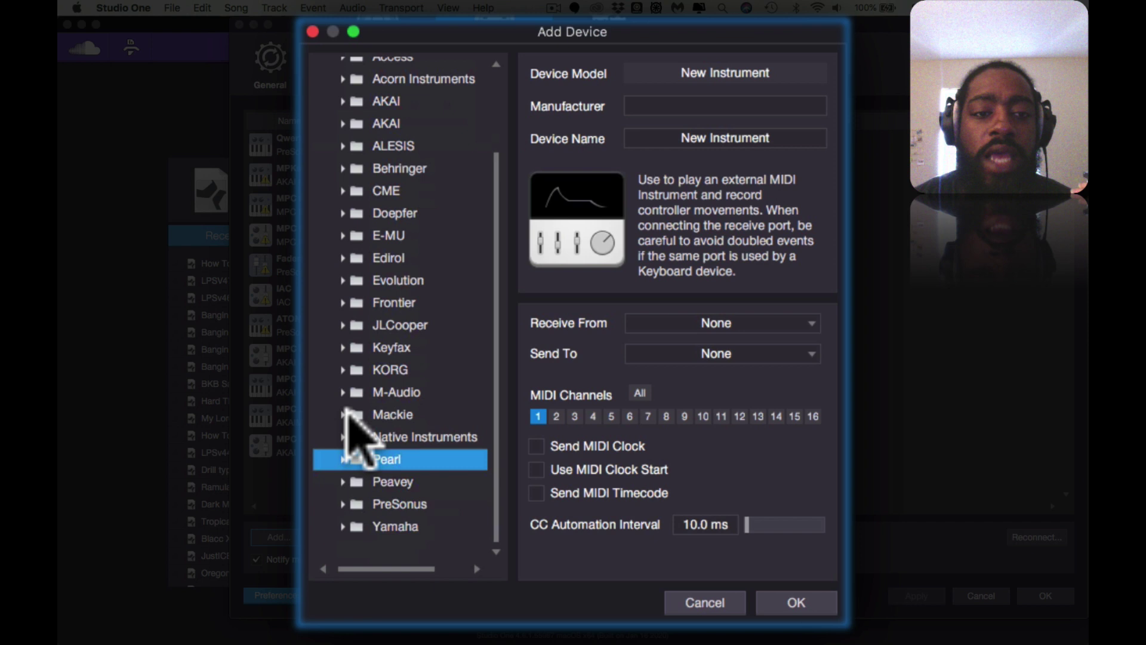
left_click(341, 414)
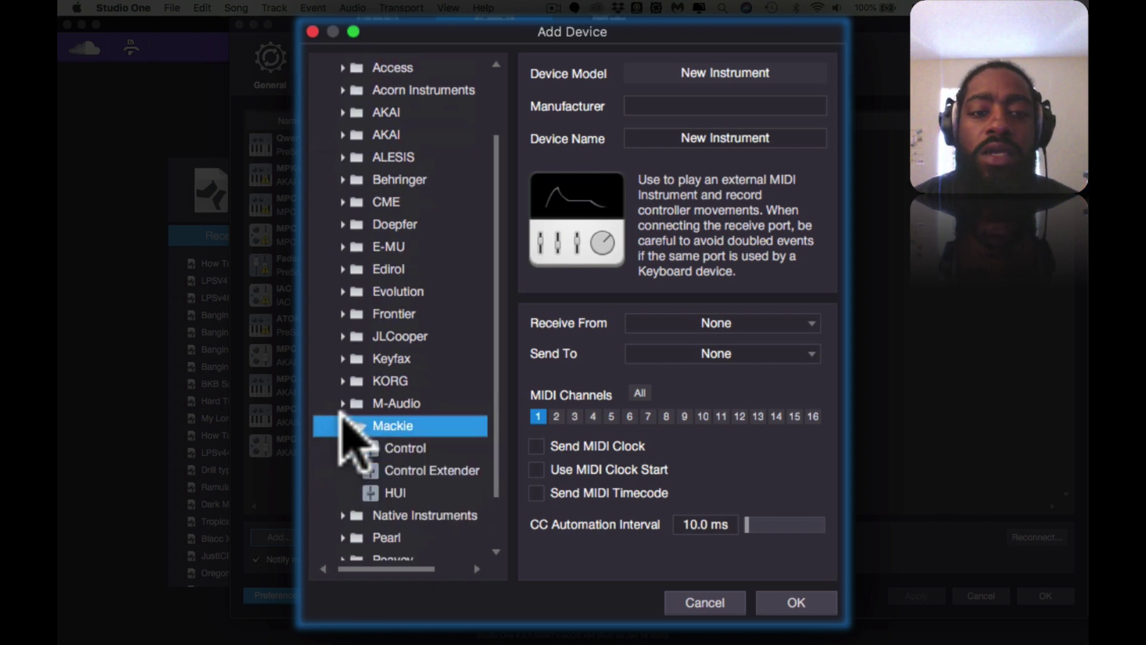
left_click(343, 423)
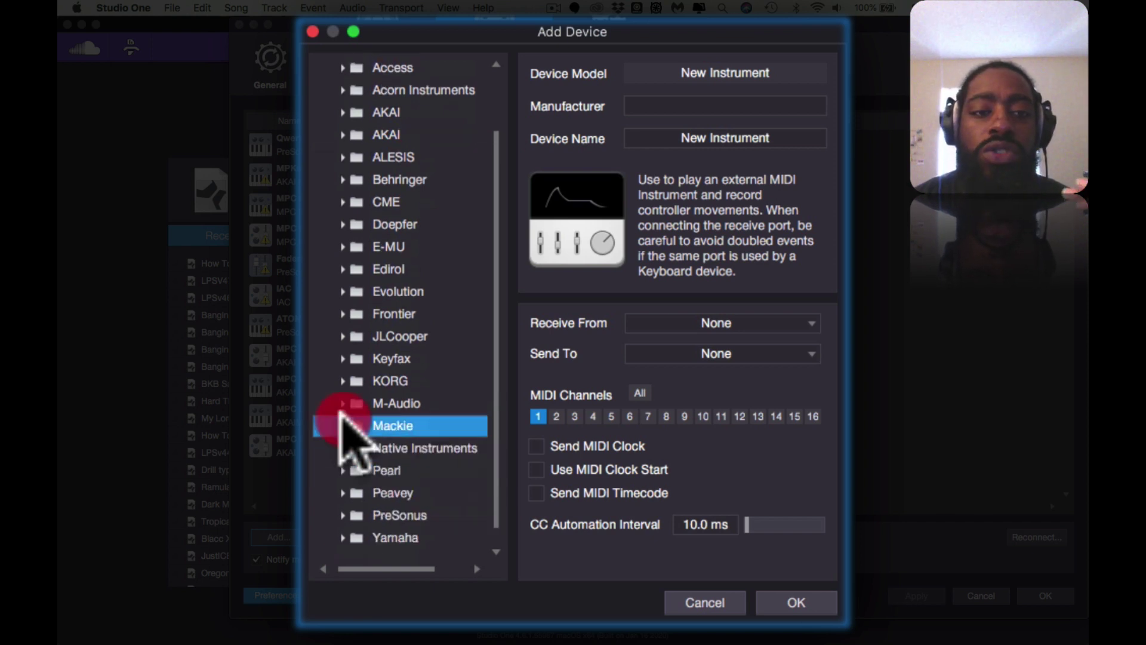
left_click(351, 516)
scroll(344, 534, "down", 5)
scroll(352, 537, "up", 1)
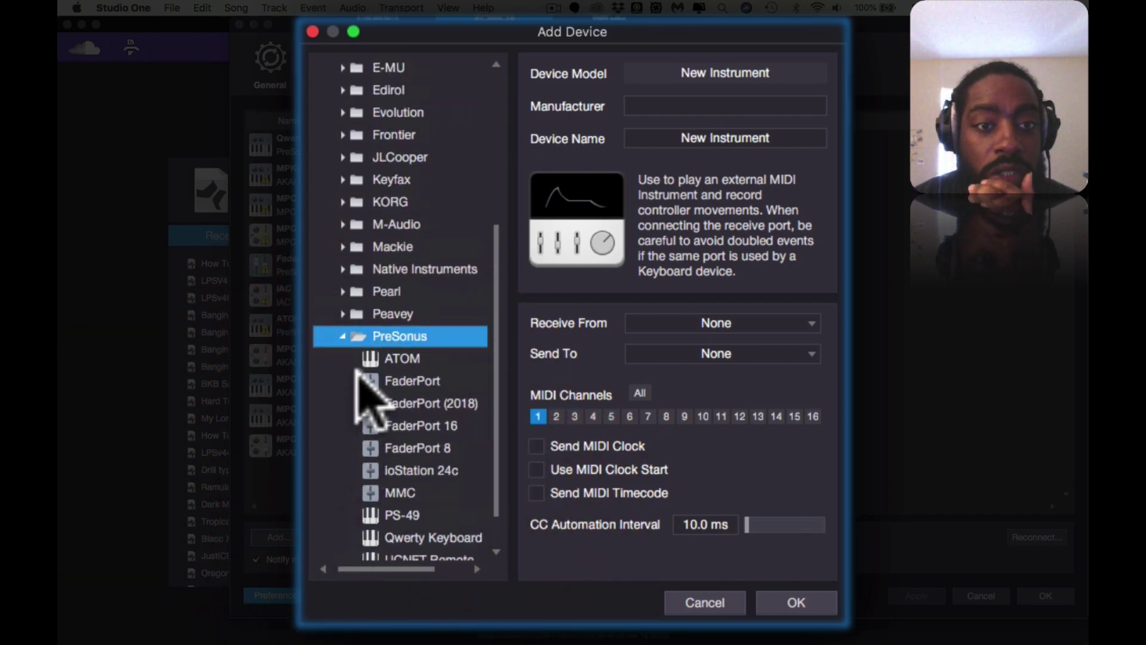
left_click(341, 336)
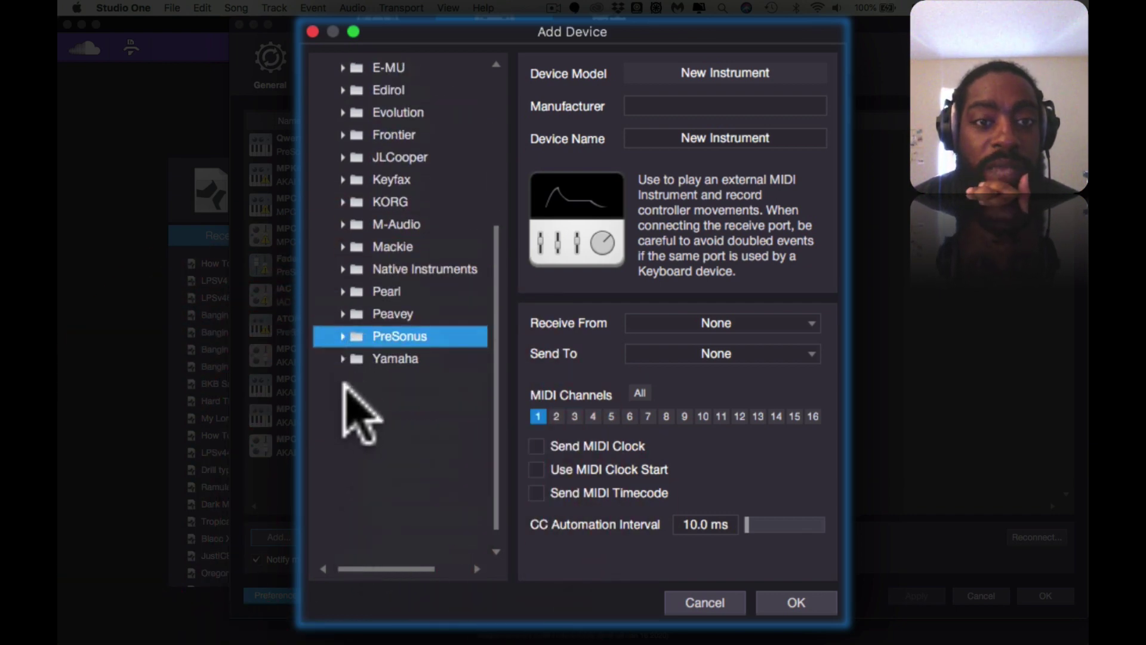
scroll(357, 413, "up", 4)
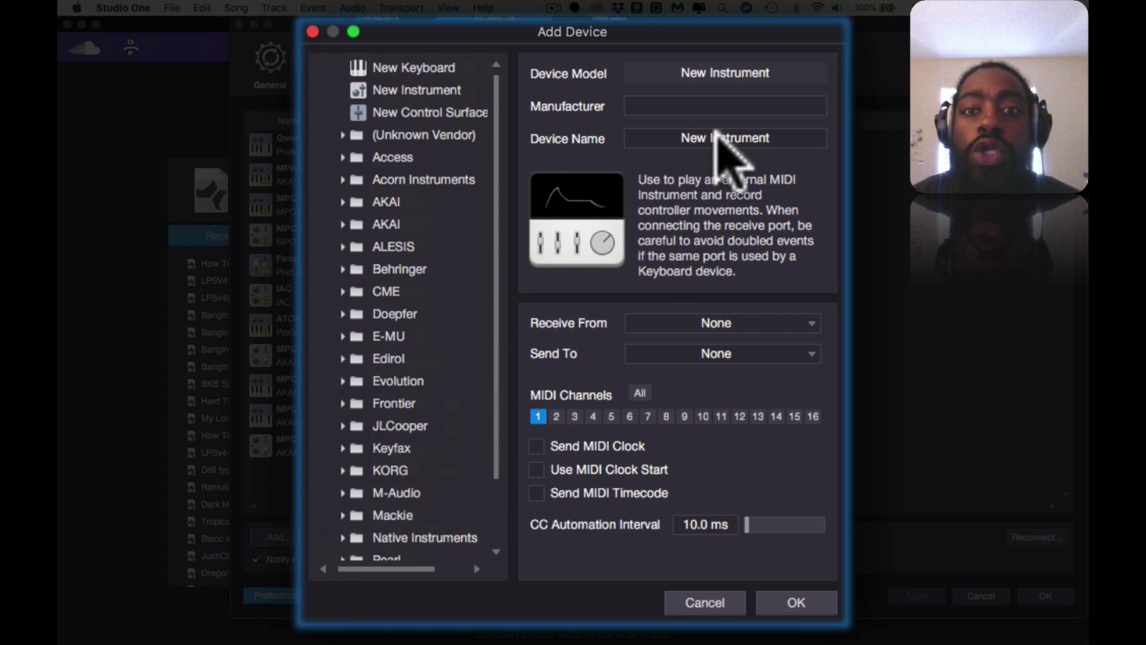
left_click(725, 107)
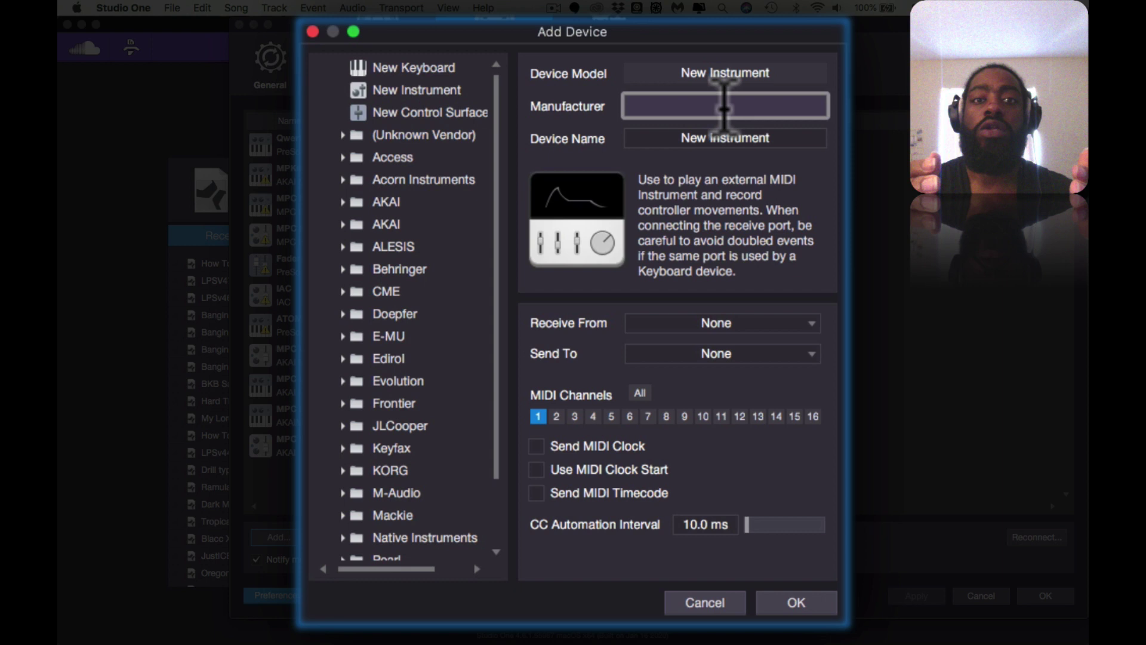
Step: Enter AKAI as the manufacturer and MPC One as the device name
key("shift")
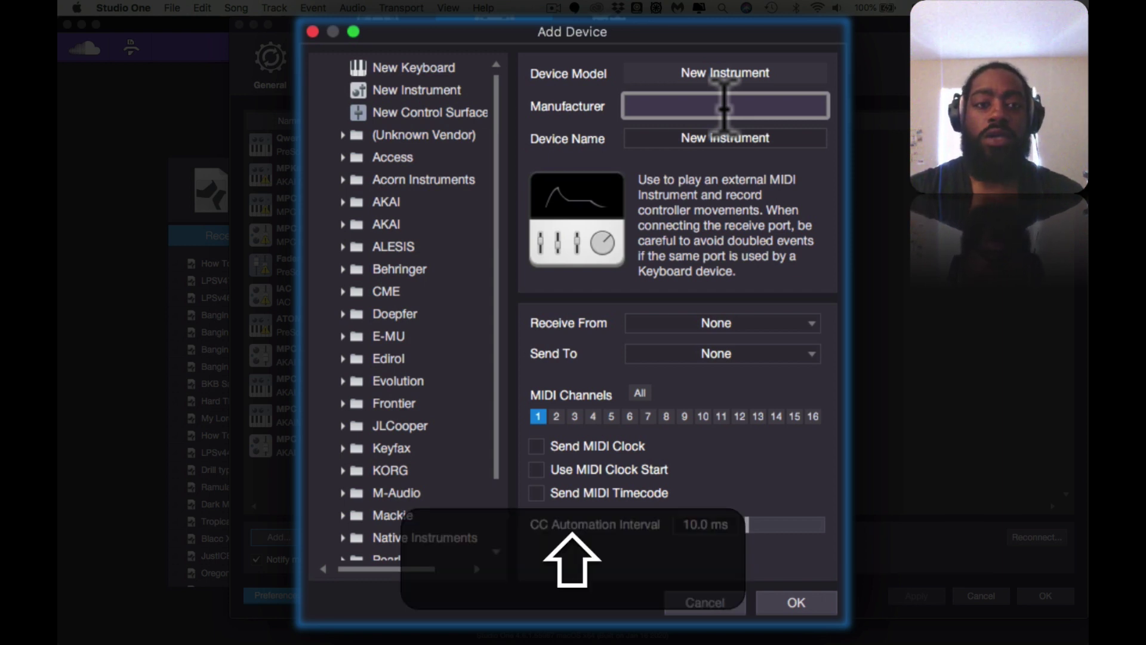
type("AKA")
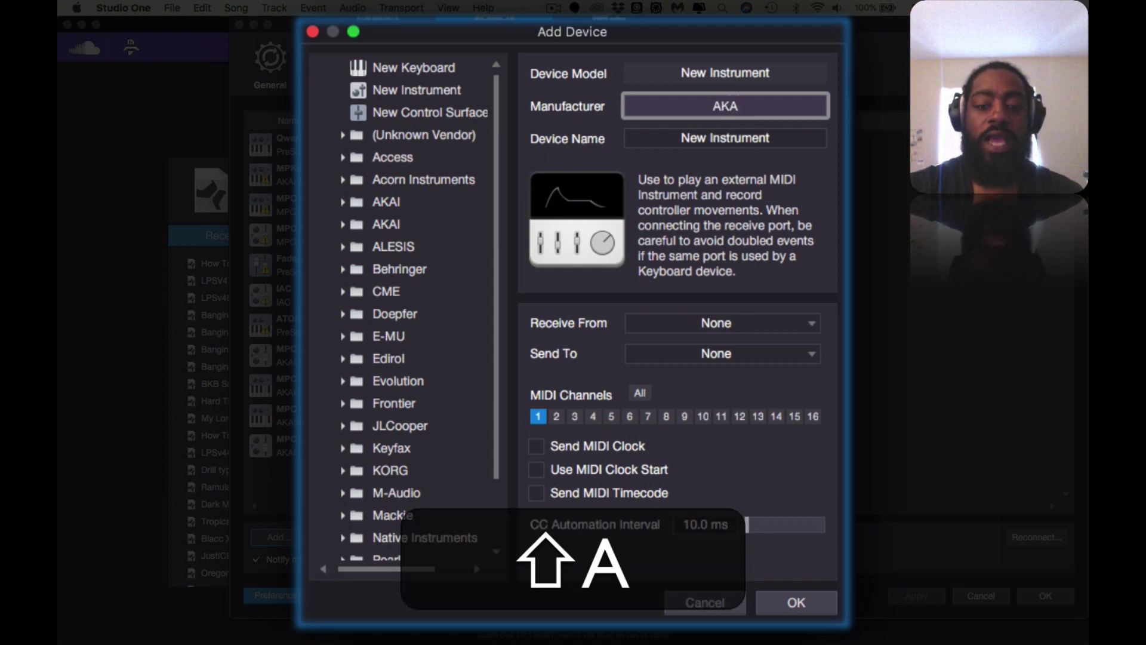
type("I")
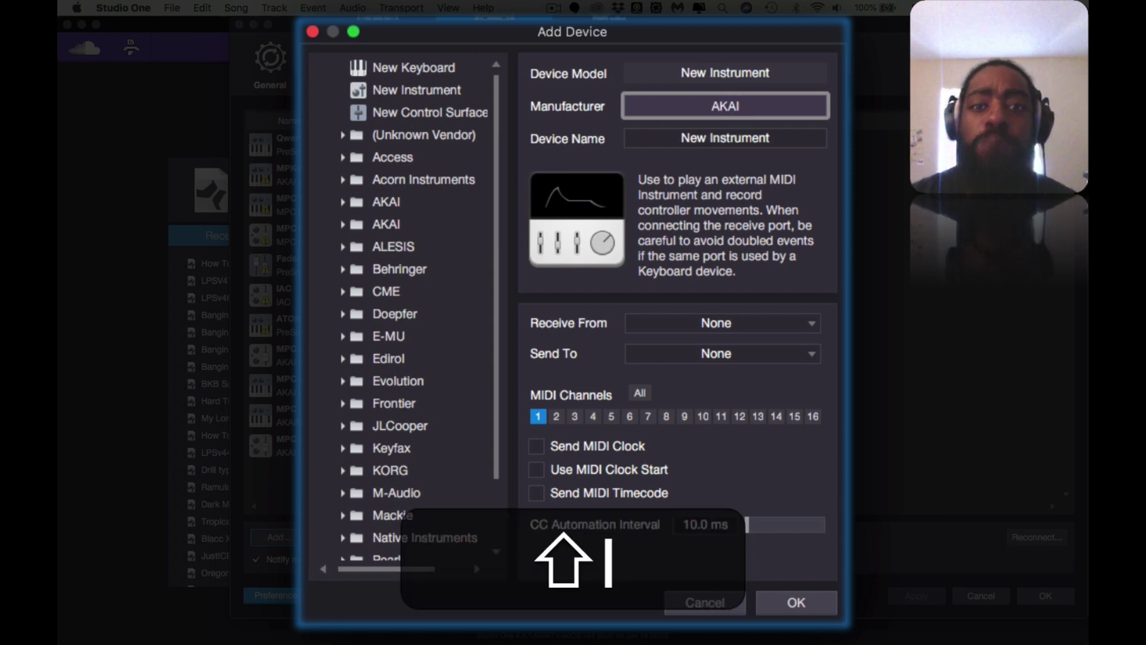
left_click(710, 139)
type("MP")
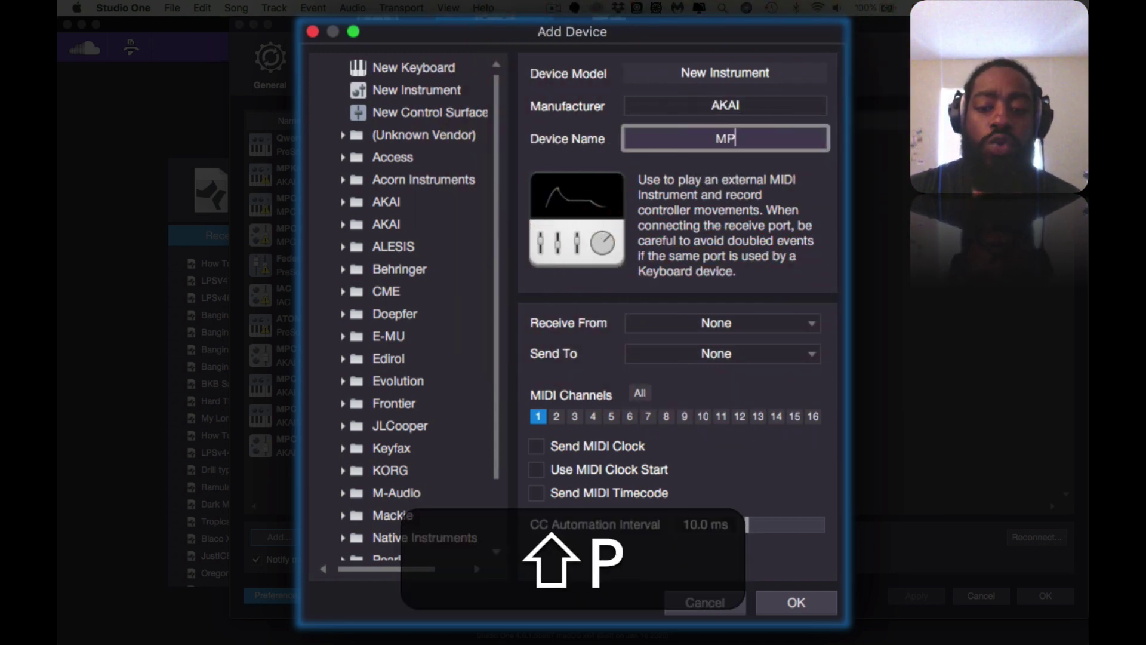
type("C One")
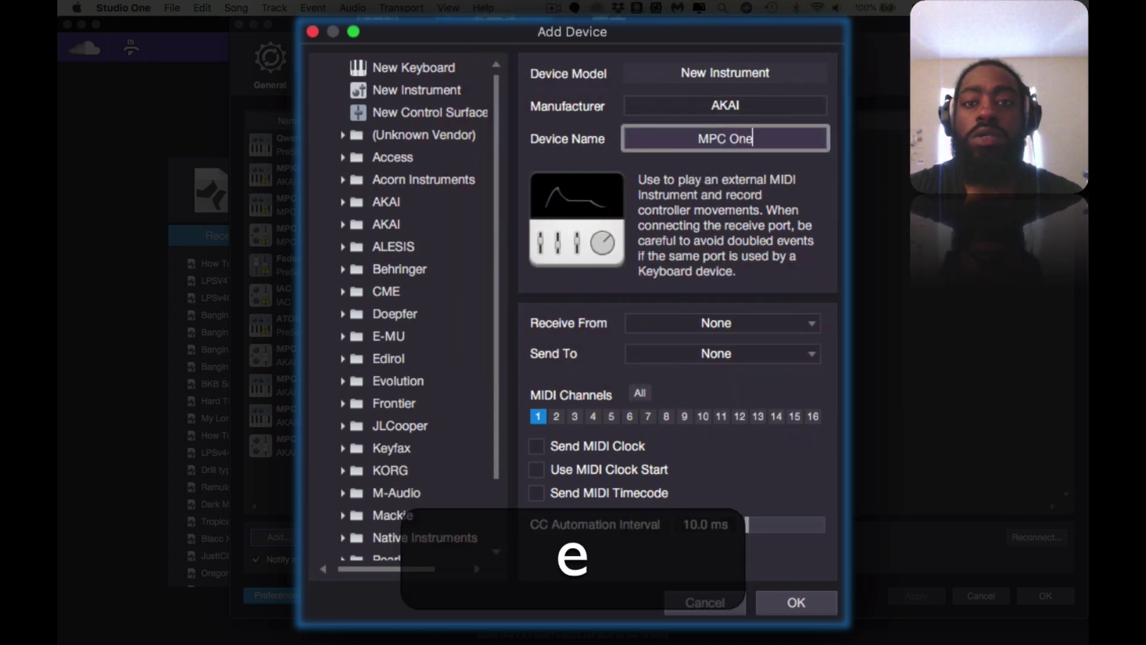
key("BackSpace")
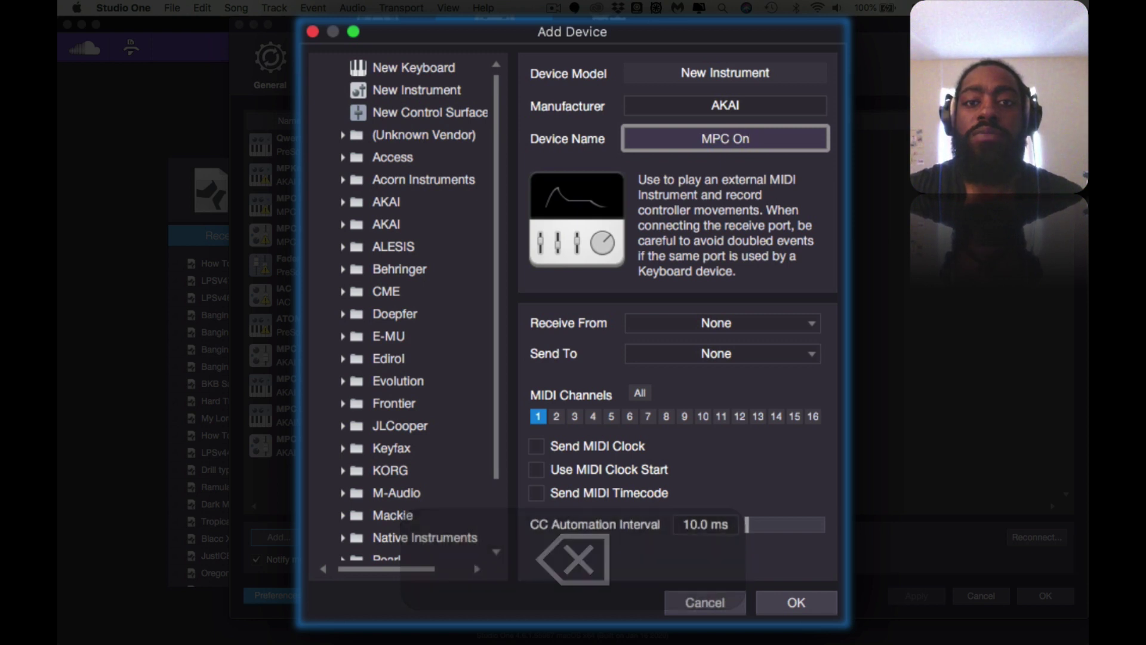
type("e")
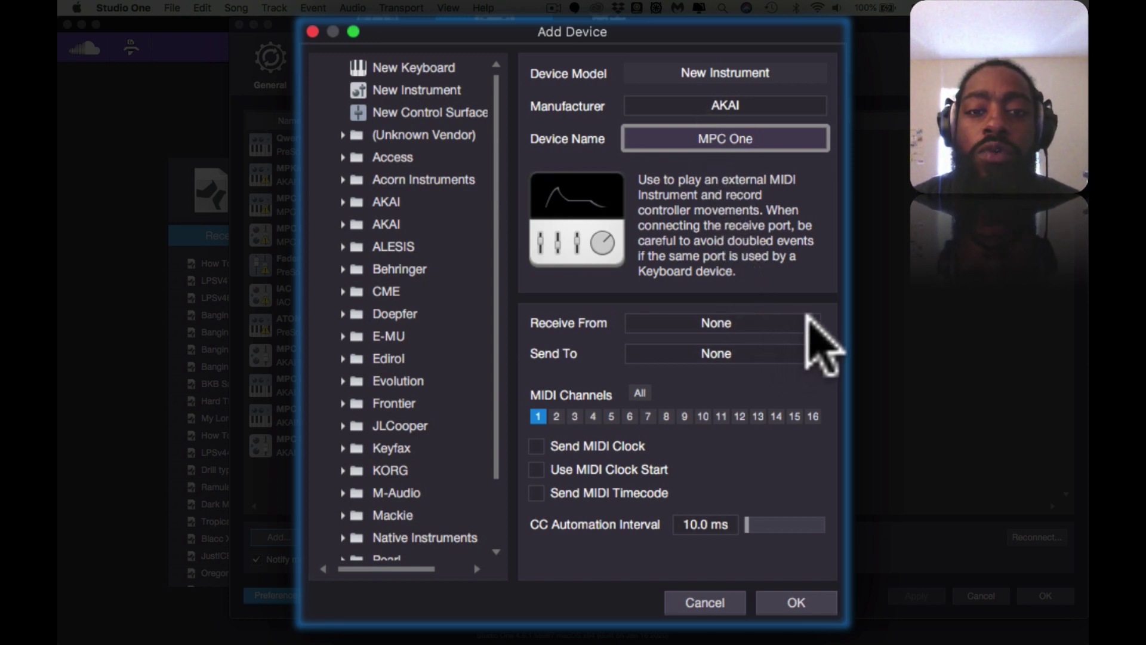
Step: Keep both ports at None, enable all 16 MIDI channels and Send MIDI Timecode
left_click(810, 323)
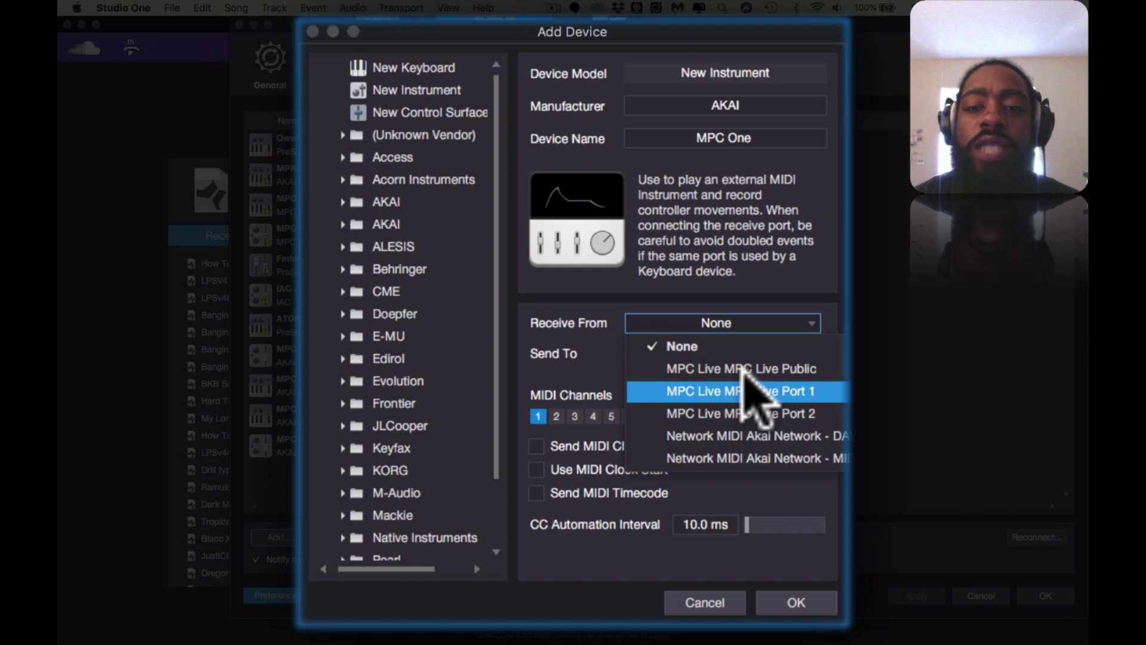
left_click(806, 281)
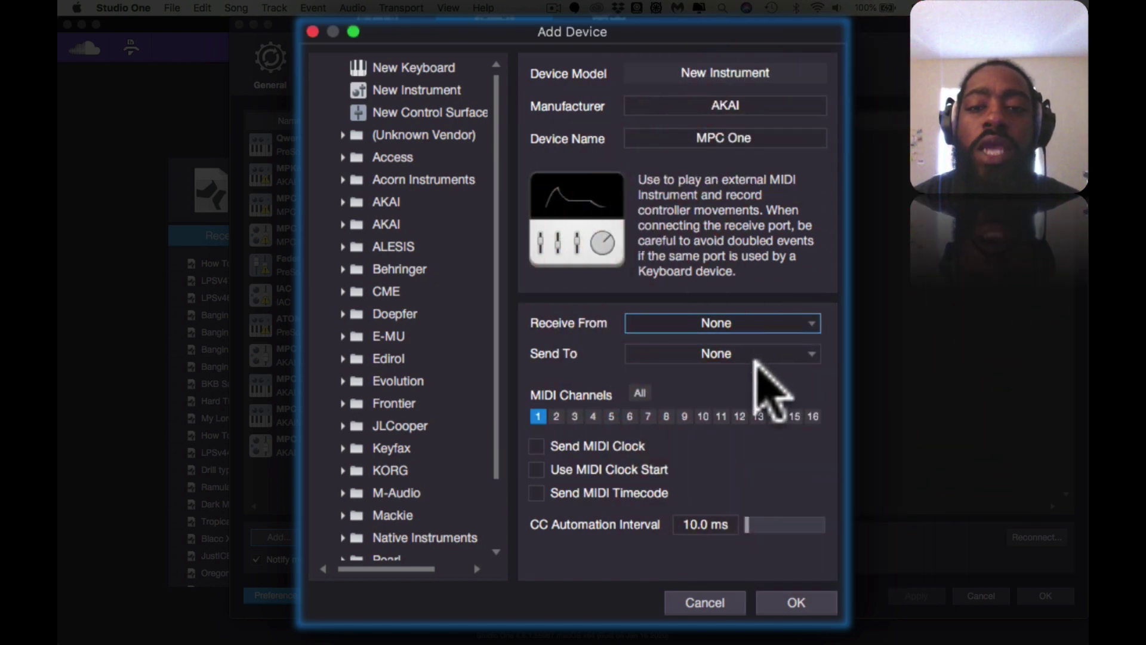
left_click(774, 357)
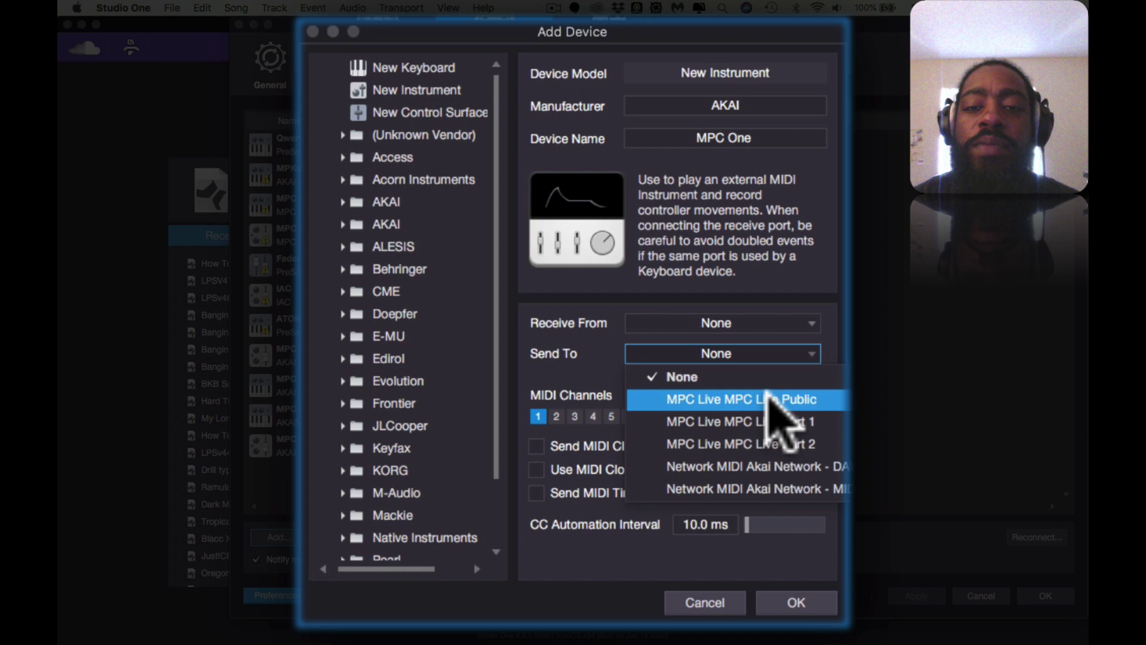
left_click(829, 301)
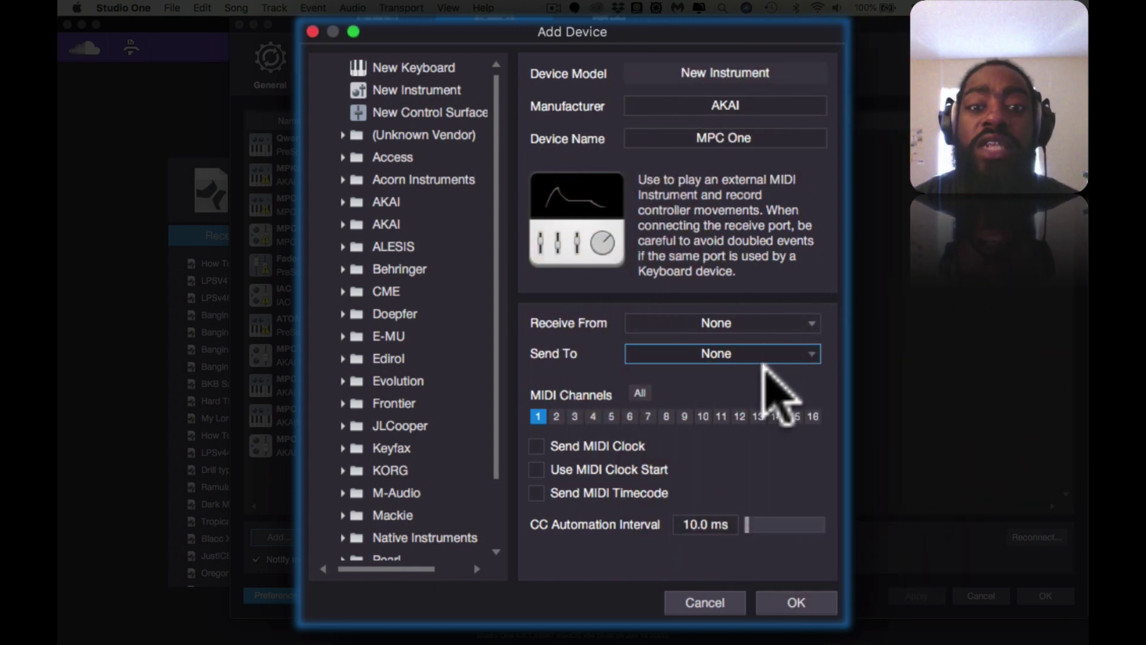
left_click(639, 394)
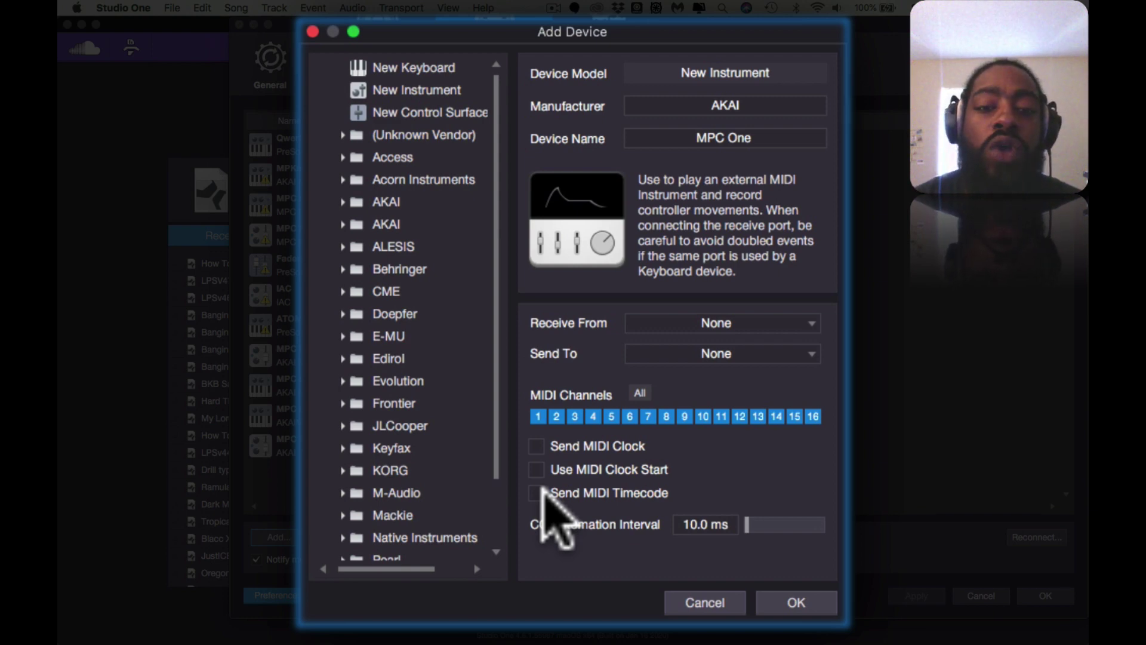
left_click(537, 493)
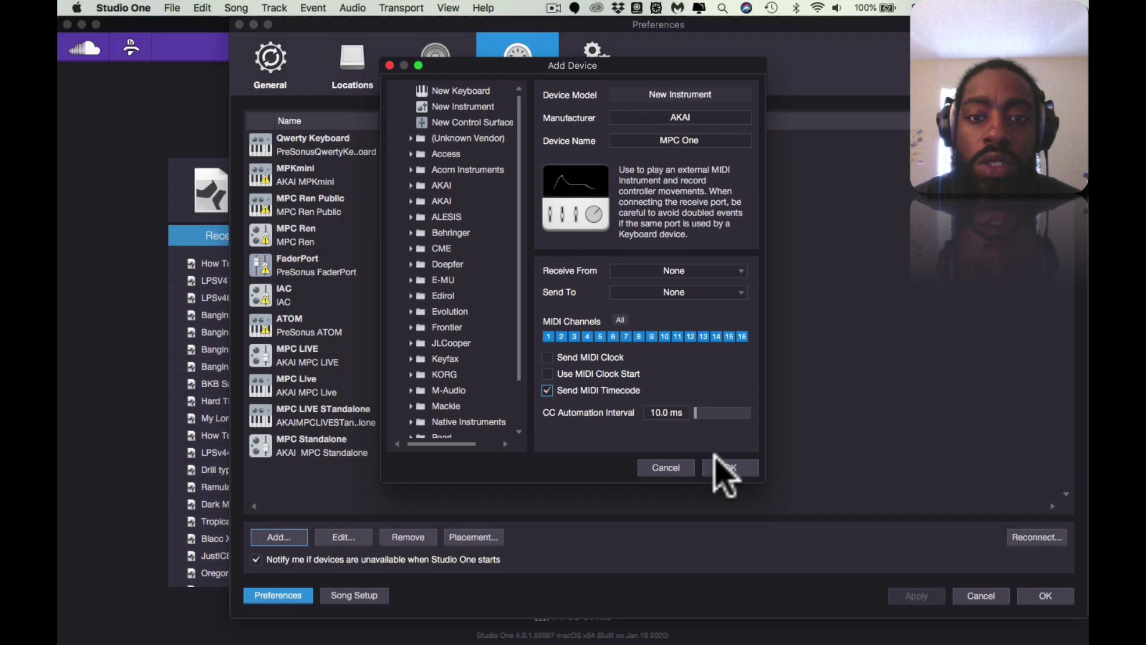
Step: Save the MPC One instrument, then add a New Keyboard device named AKAI MPC One
left_click(727, 469)
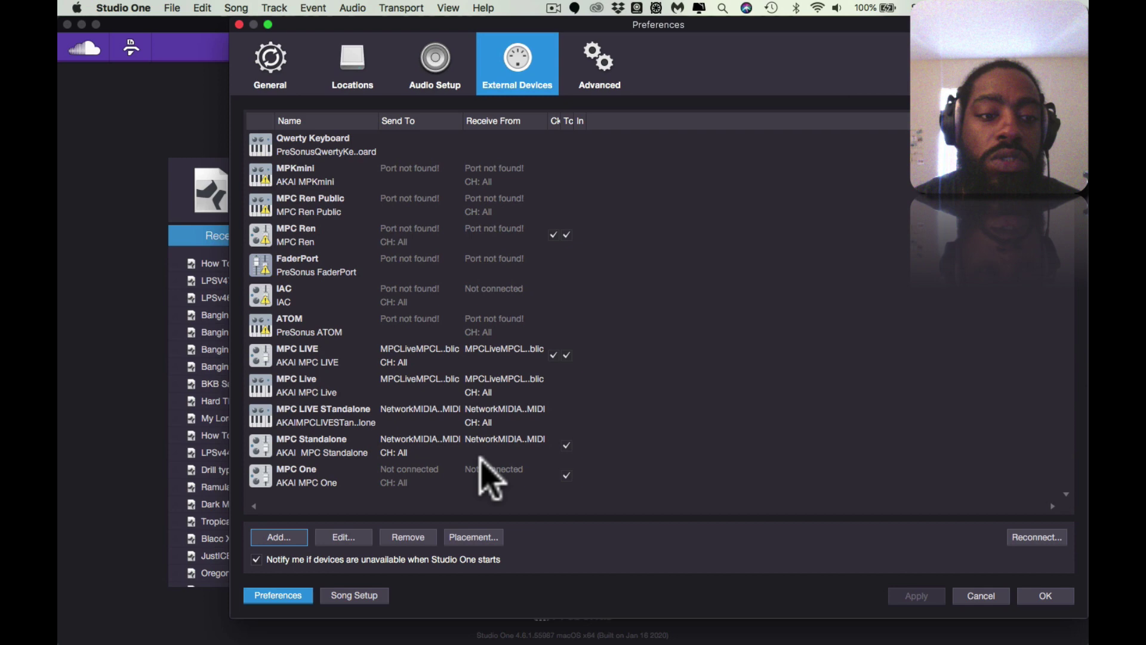
left_click(286, 536)
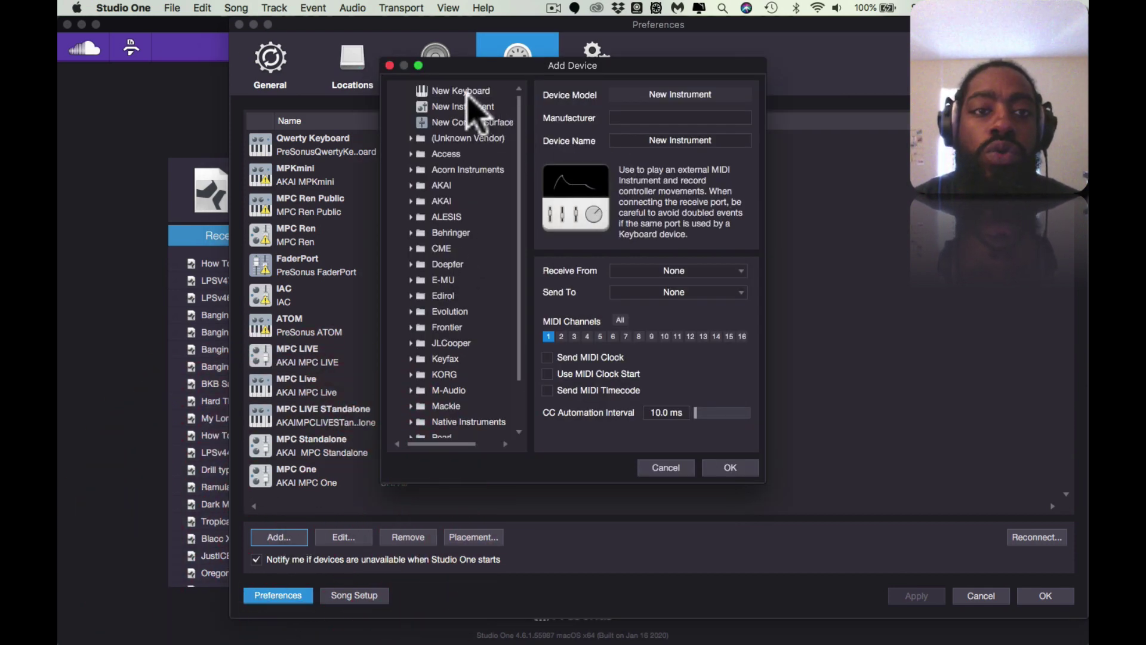
left_click(464, 93)
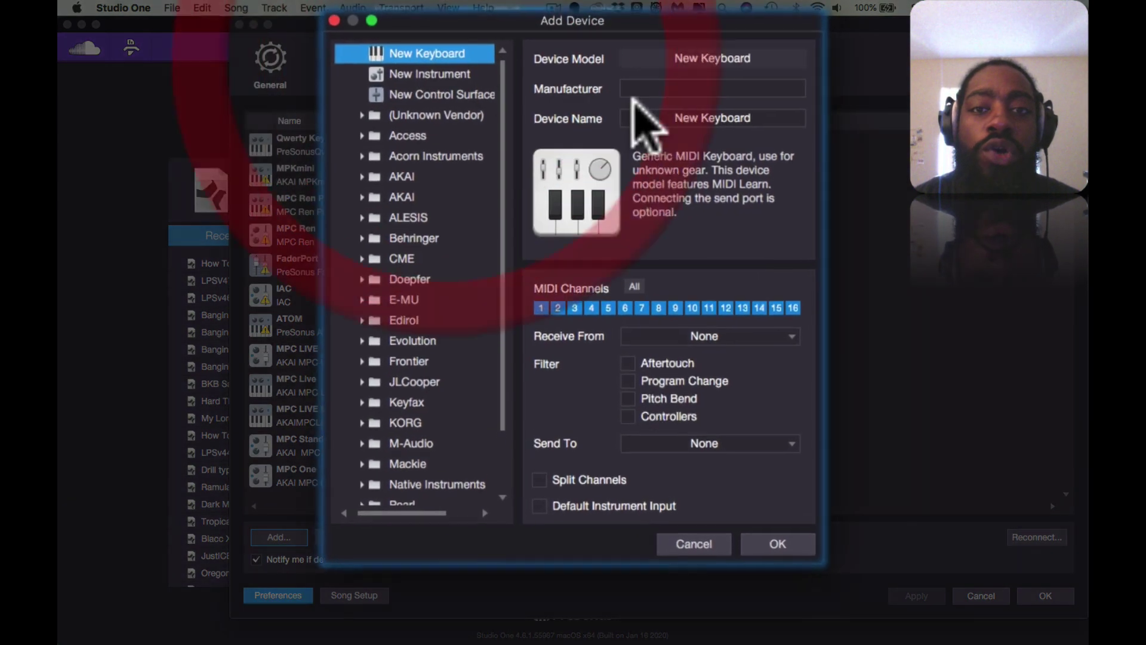
left_click(699, 106)
type("AKAI")
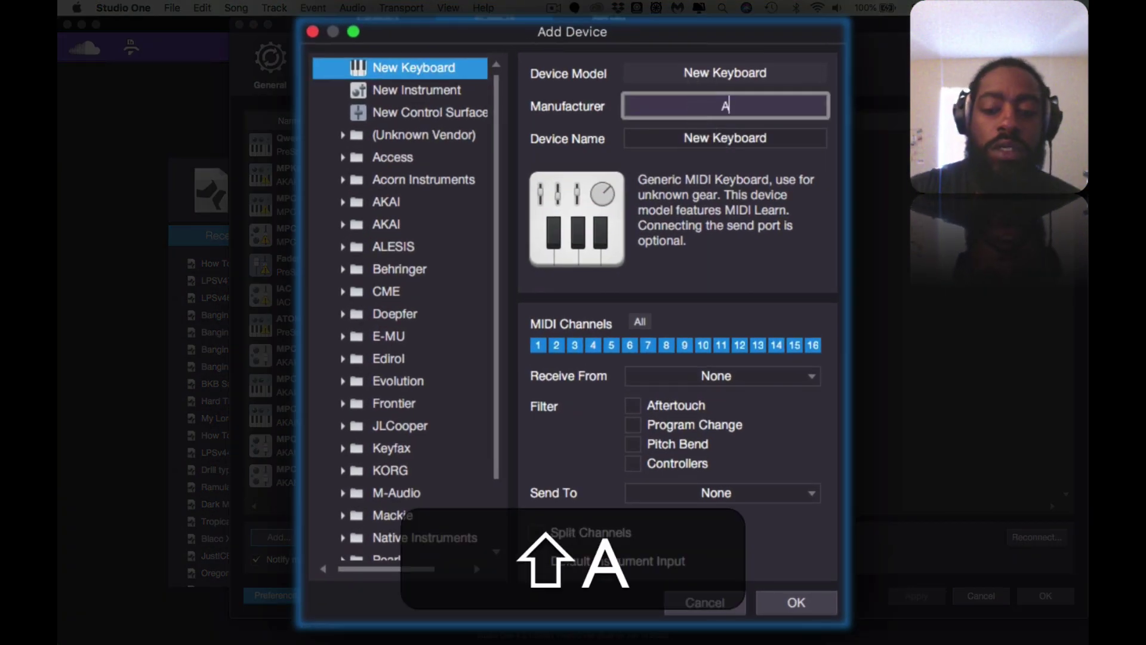
left_click(714, 139)
type("MPC One")
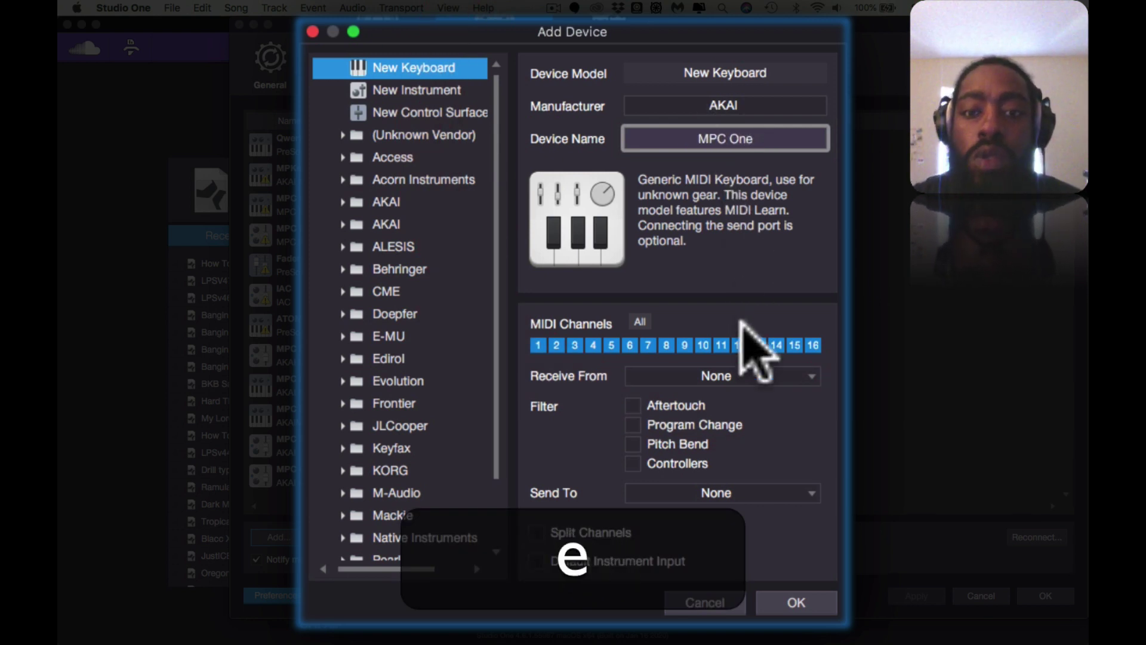
key("Return")
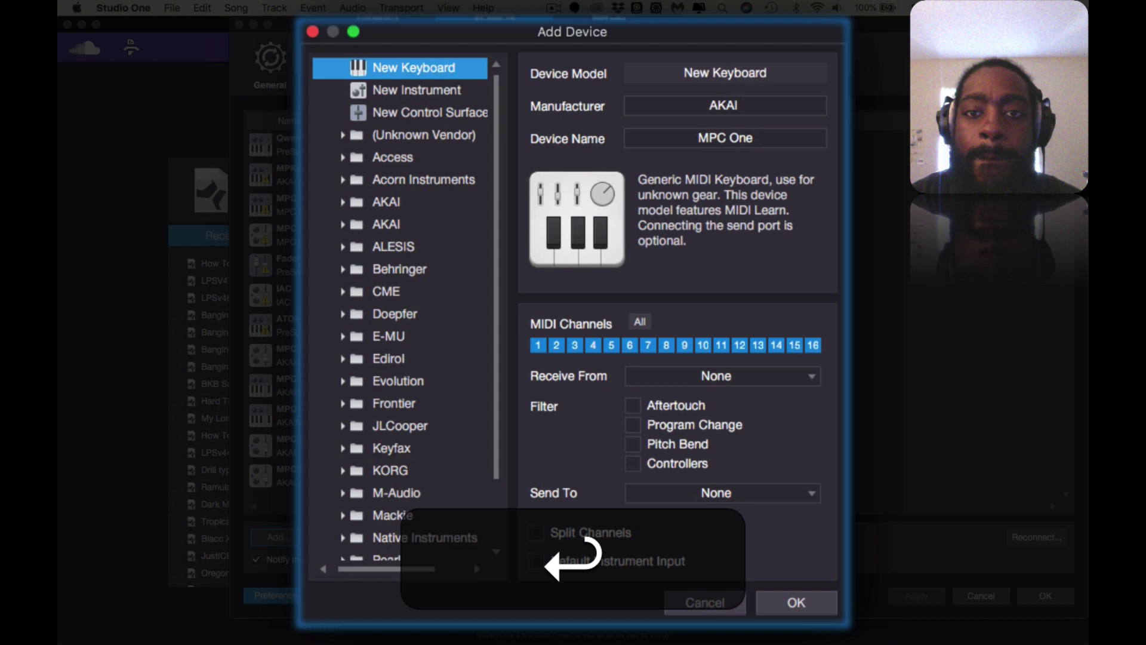
Step: Leave the keyboard's Receive From and Send To ports set to None
left_click(809, 375)
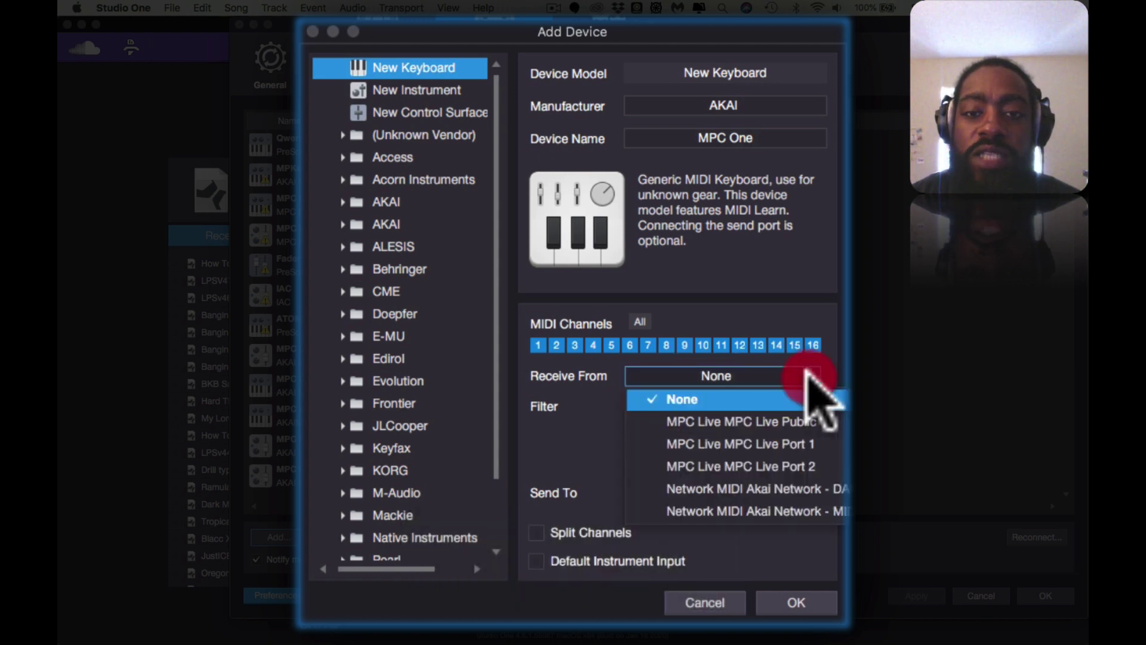
left_click(827, 287)
left_click(813, 487)
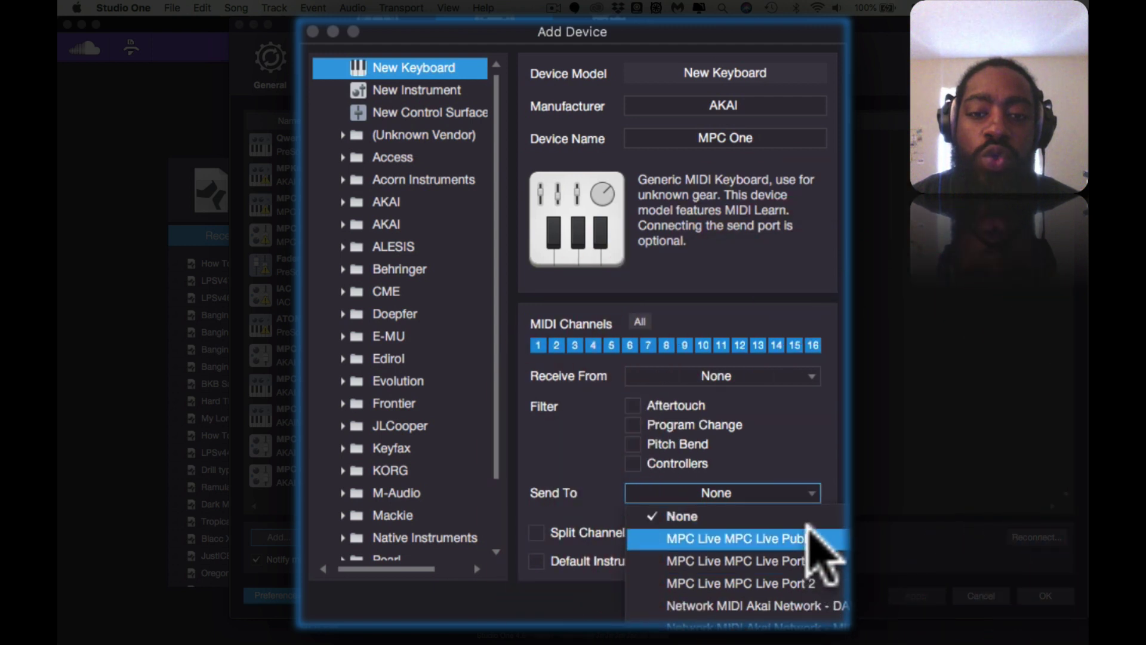
left_click(802, 438)
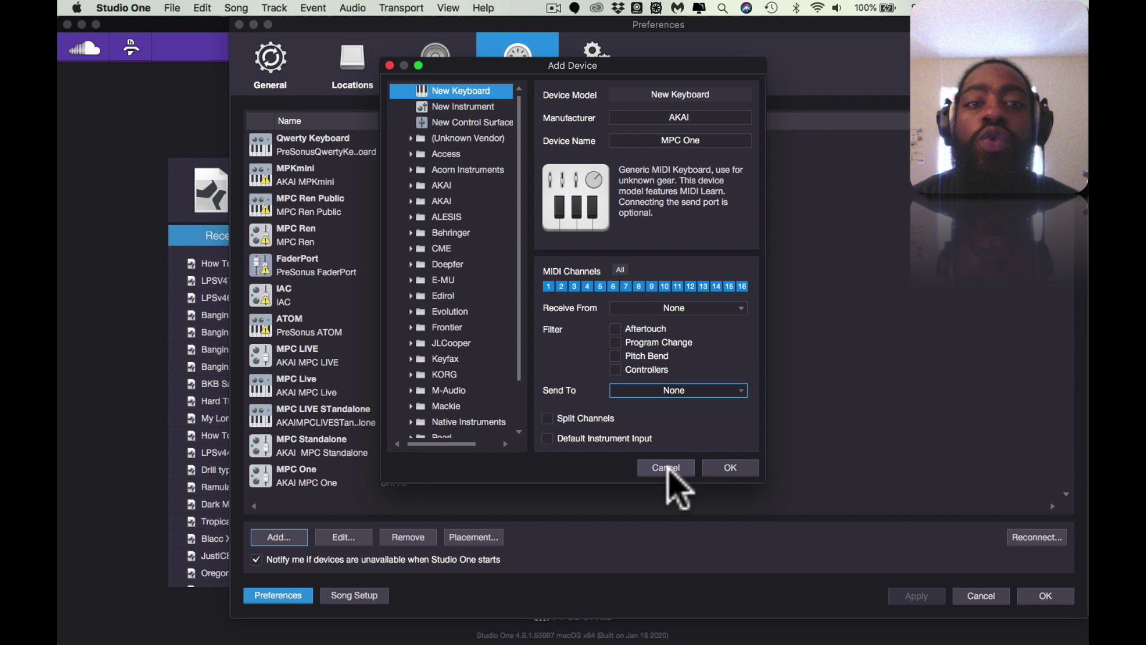
Step: Confirm the MPC One keyboard, check its row in the list, and close Preferences with OK
left_click(724, 466)
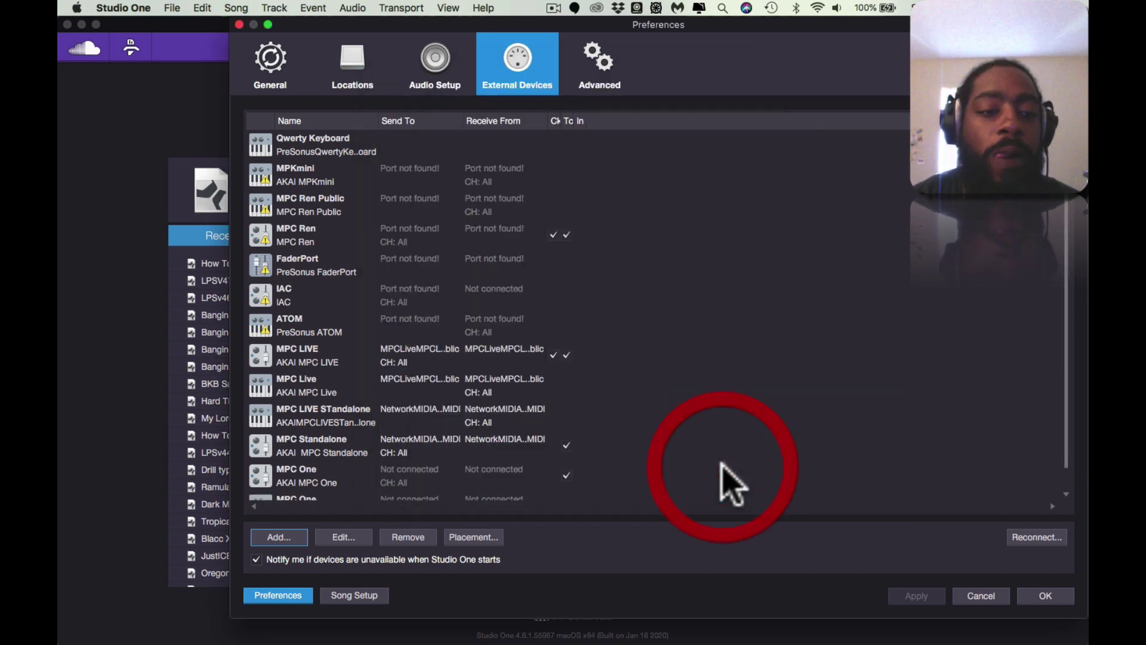
scroll(635, 474, "down", 1)
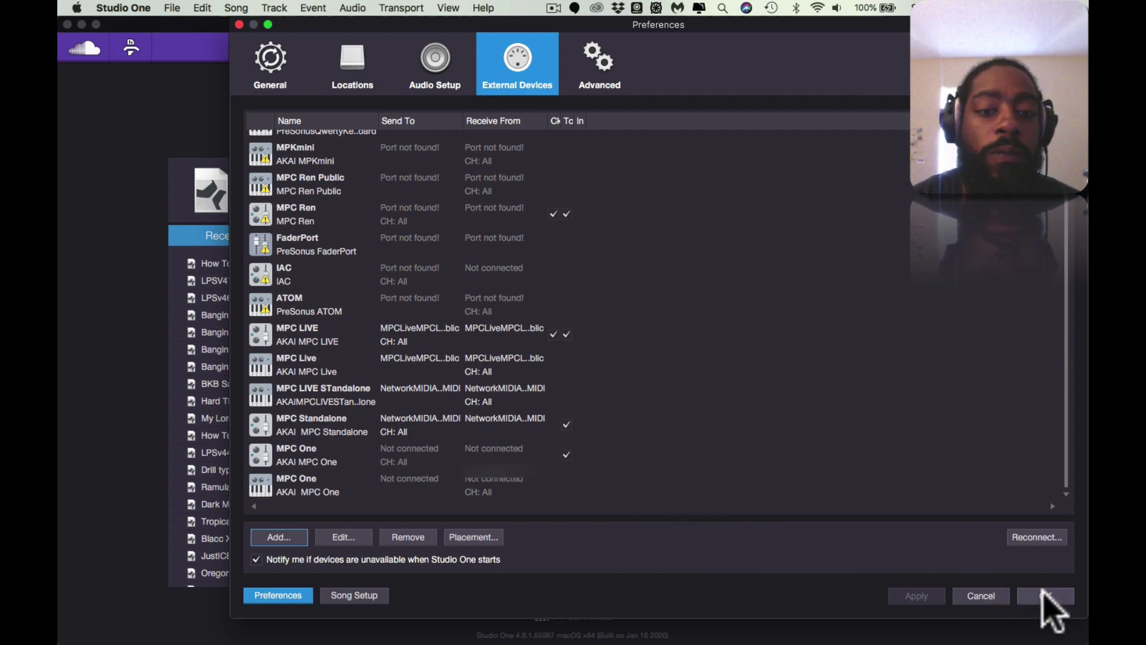
left_click(1045, 595)
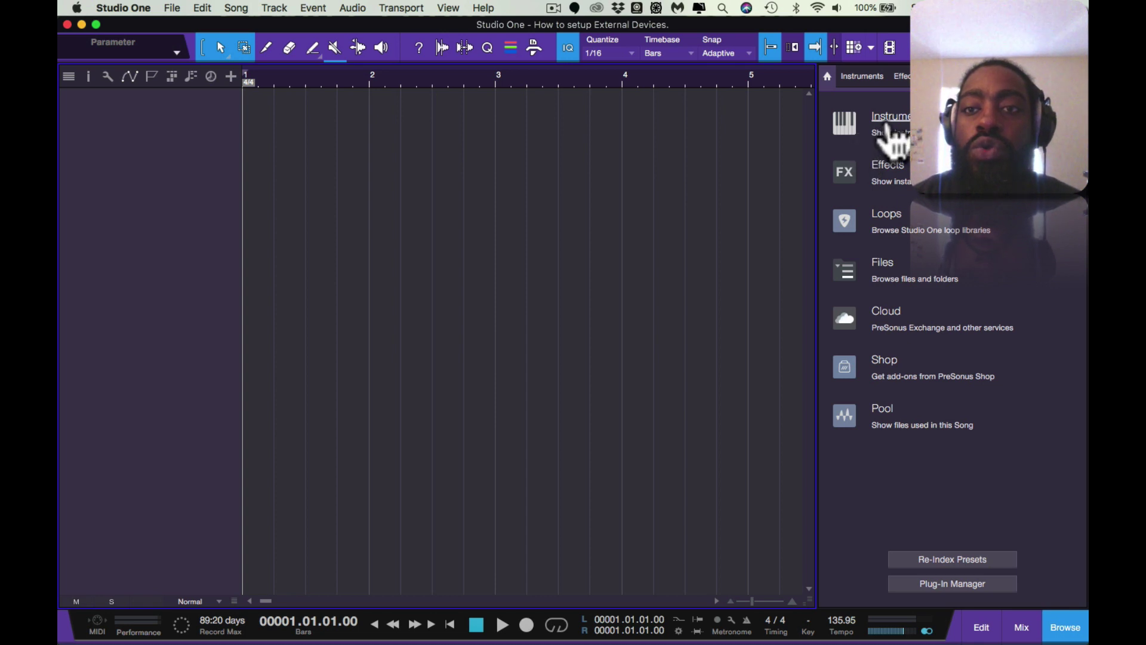
Step: Drag the Akai Professional MPC instrument from Browse > Instruments into the arrange area
left_click(888, 123)
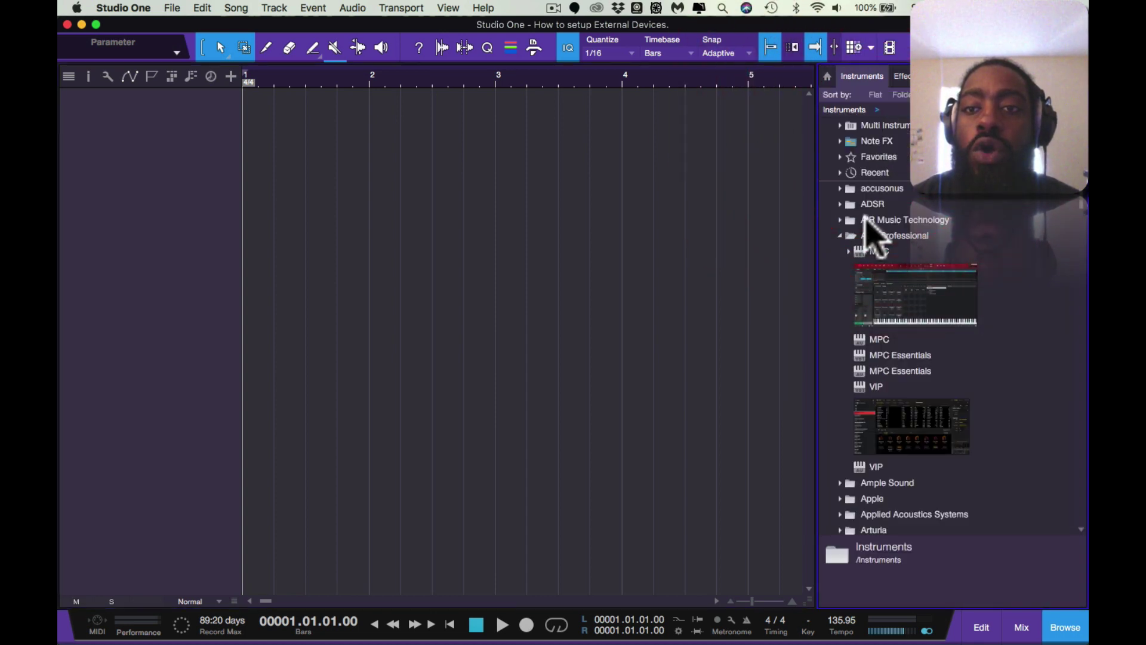
left_click_drag(857, 251, 566, 256)
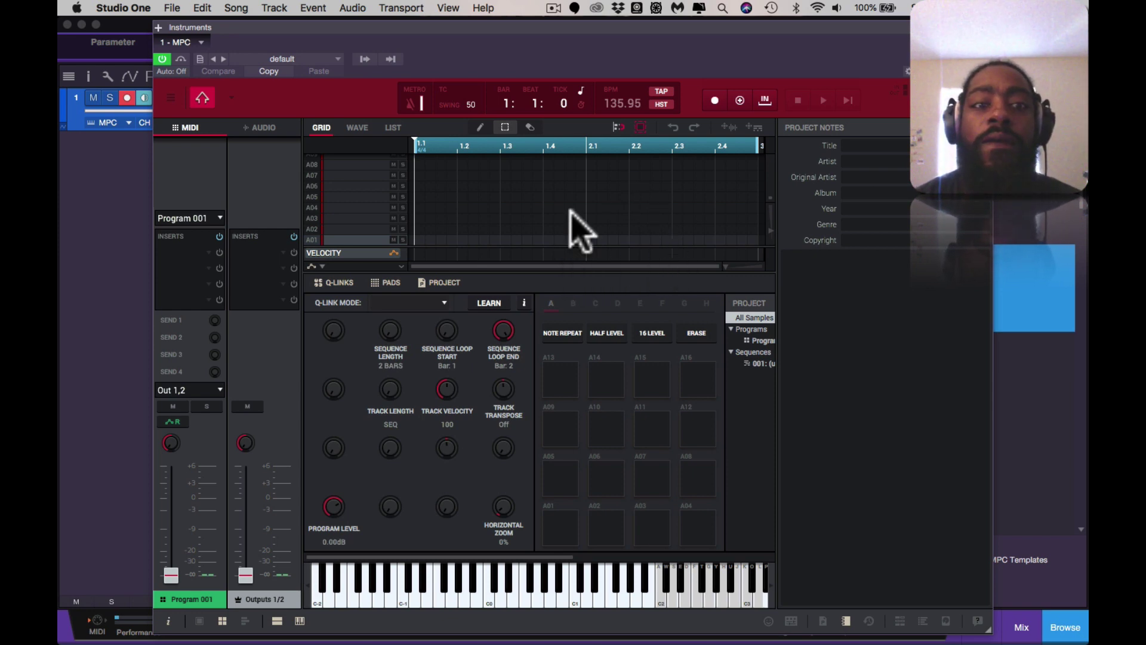
left_click(848, 621)
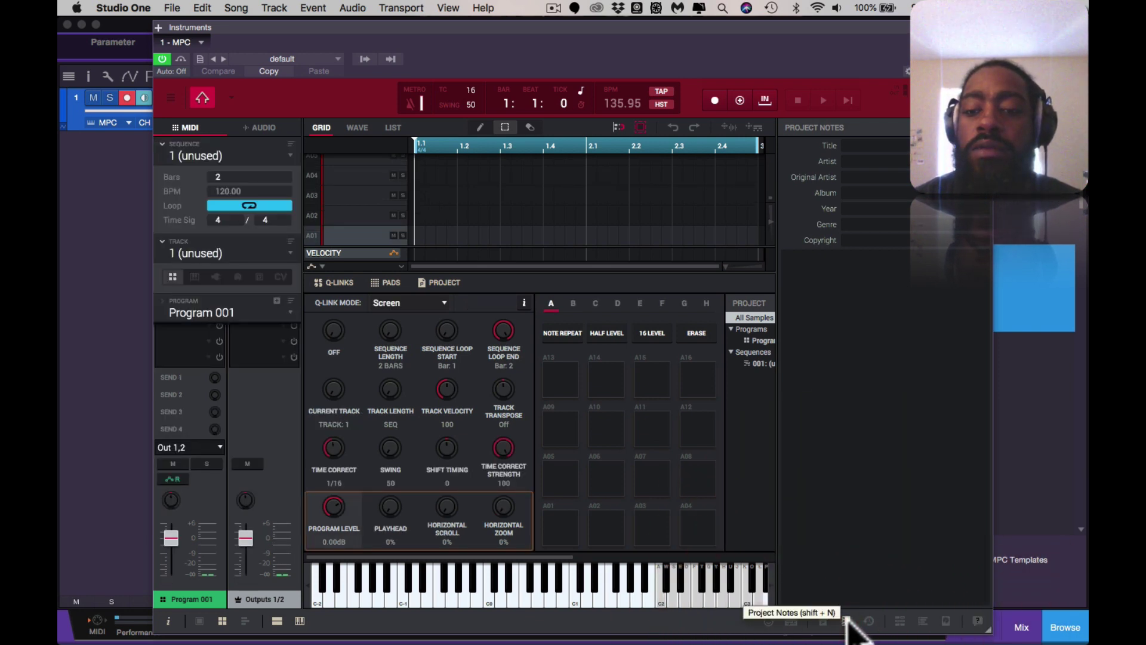
Step: Hide Project Notes and switch the plugin's control link from MPC LIVE Standalone to MPC Live
left_click(847, 621)
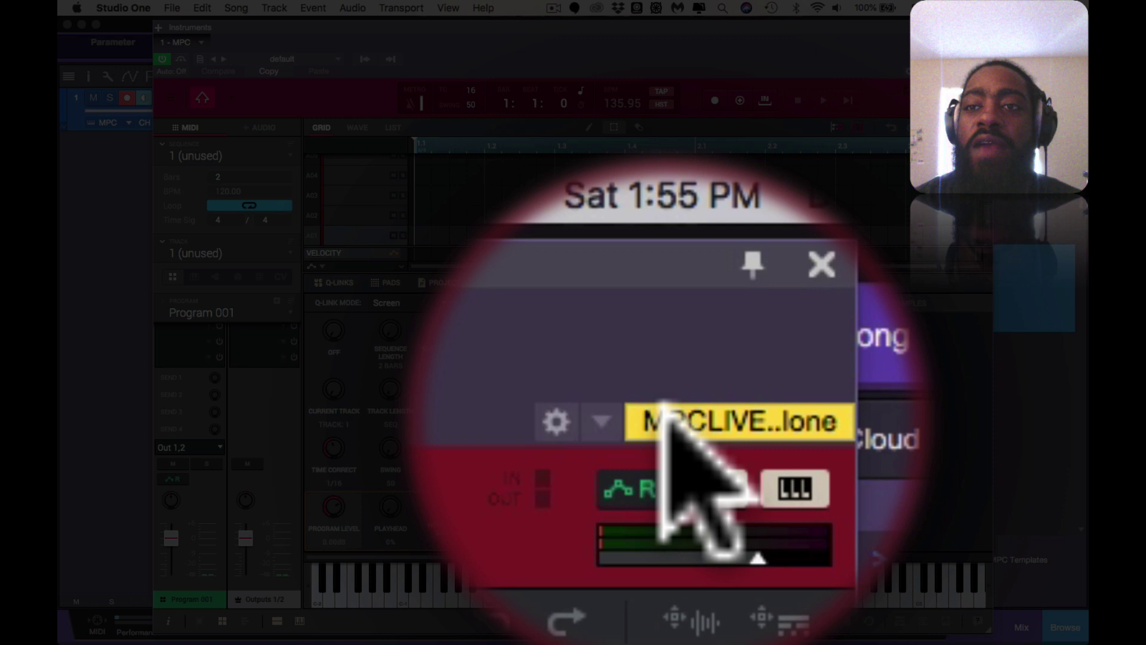
left_click(663, 412)
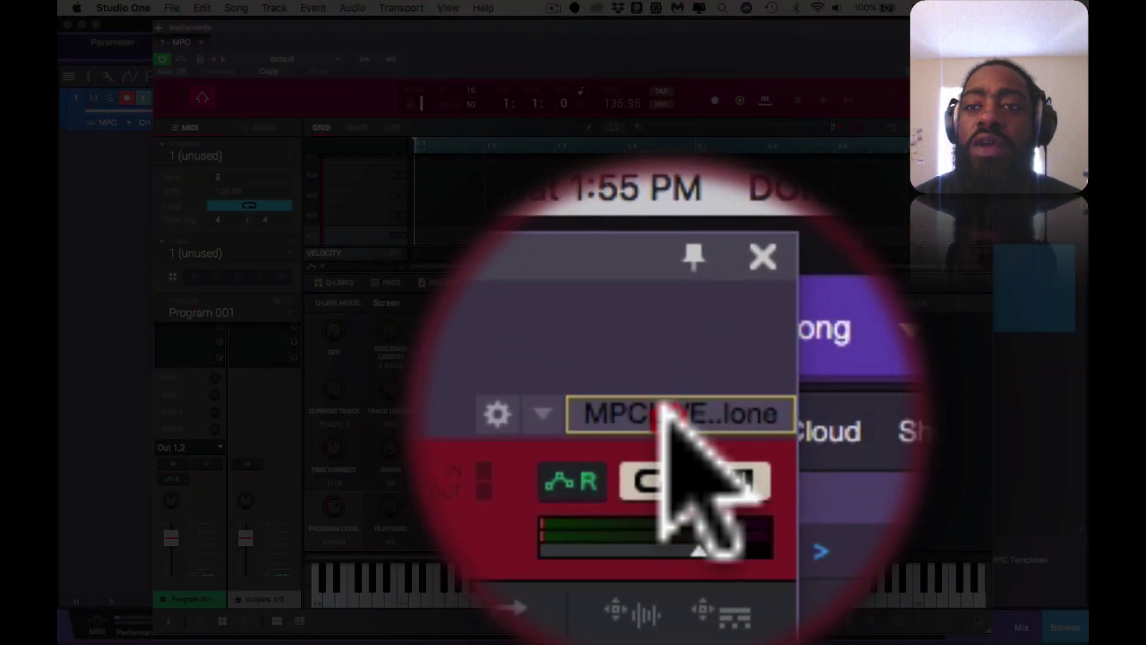
left_click(666, 412)
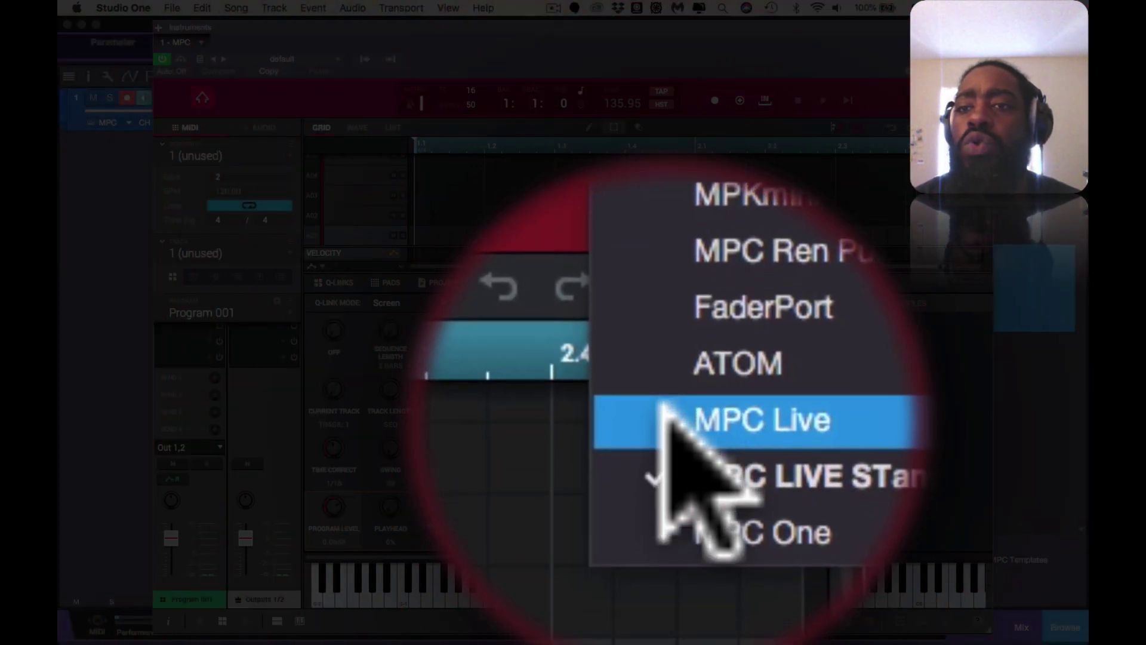
left_click(662, 405)
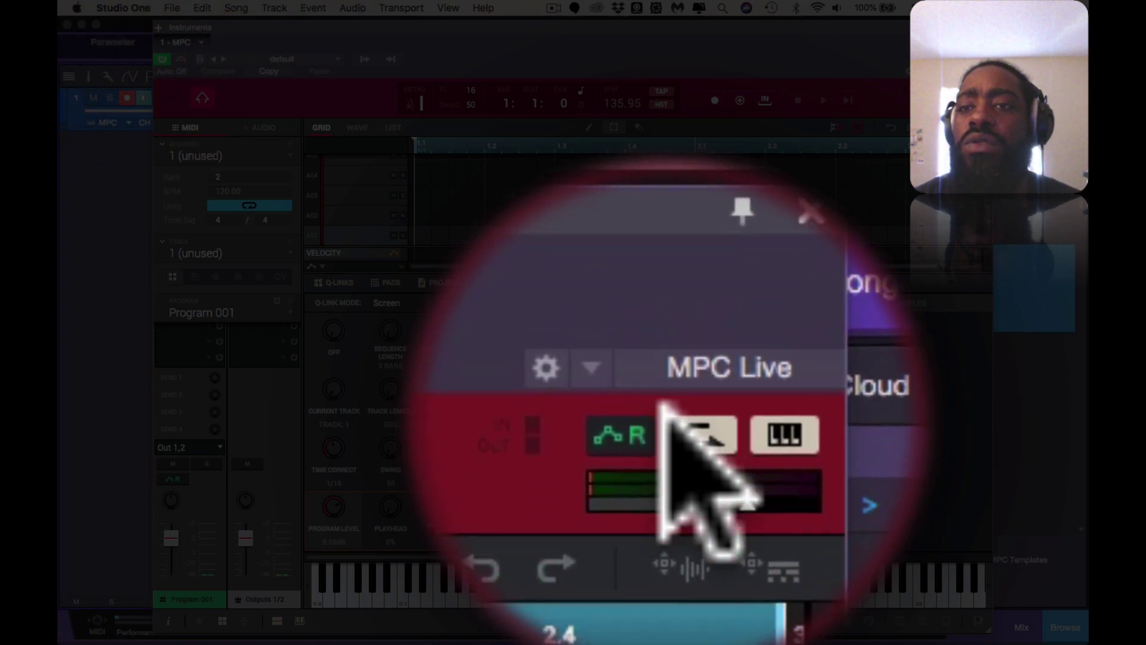
left_click(663, 406)
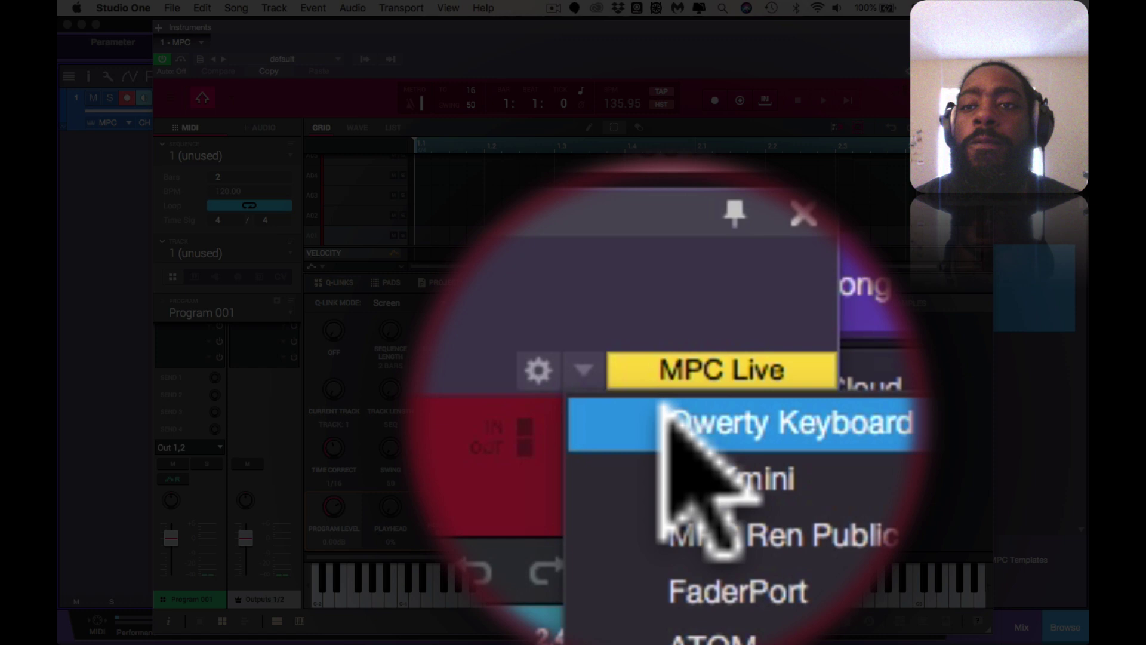
left_click(662, 382)
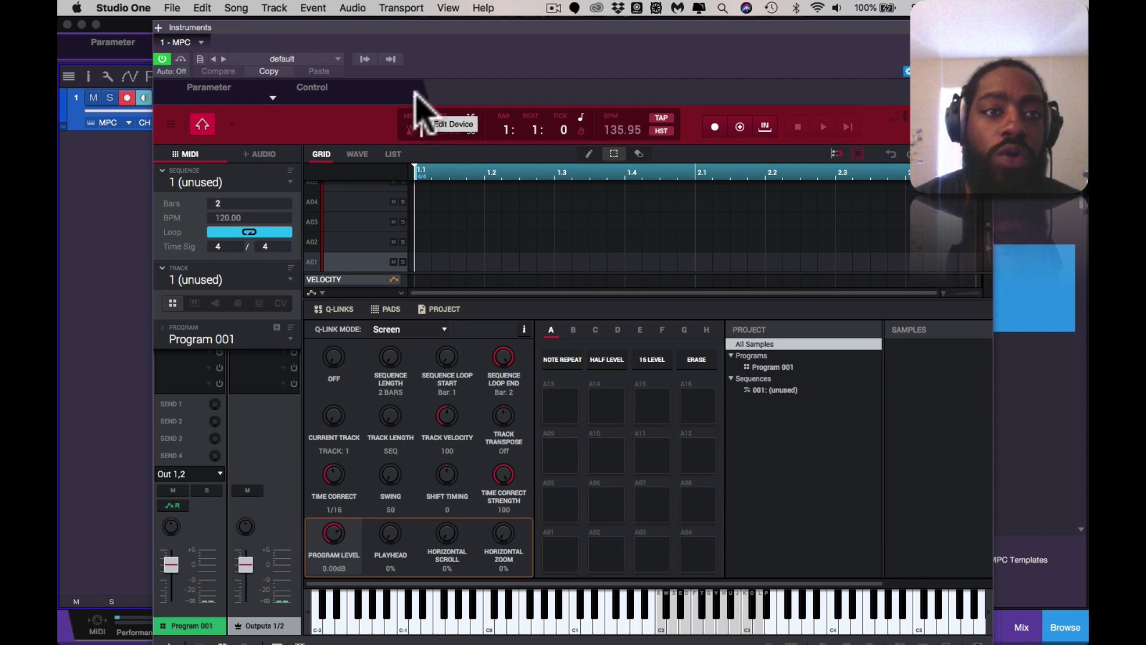
Step: Choose MPC Live from the plugin's Edit Device menu to show its control mappings
left_click(418, 99)
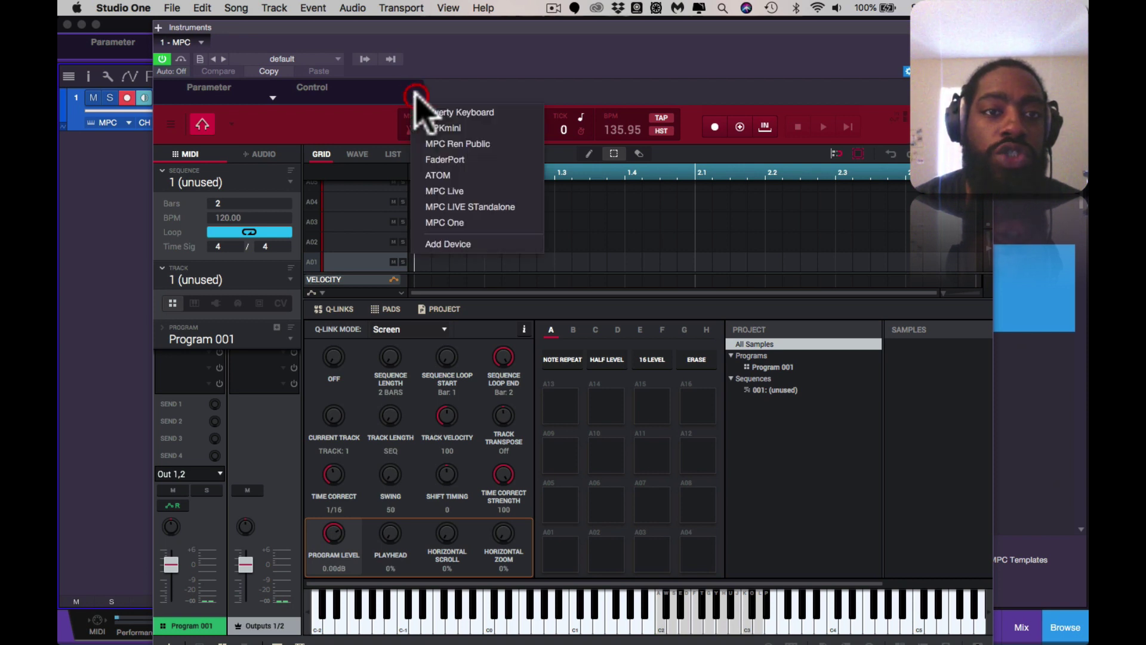
left_click(423, 191)
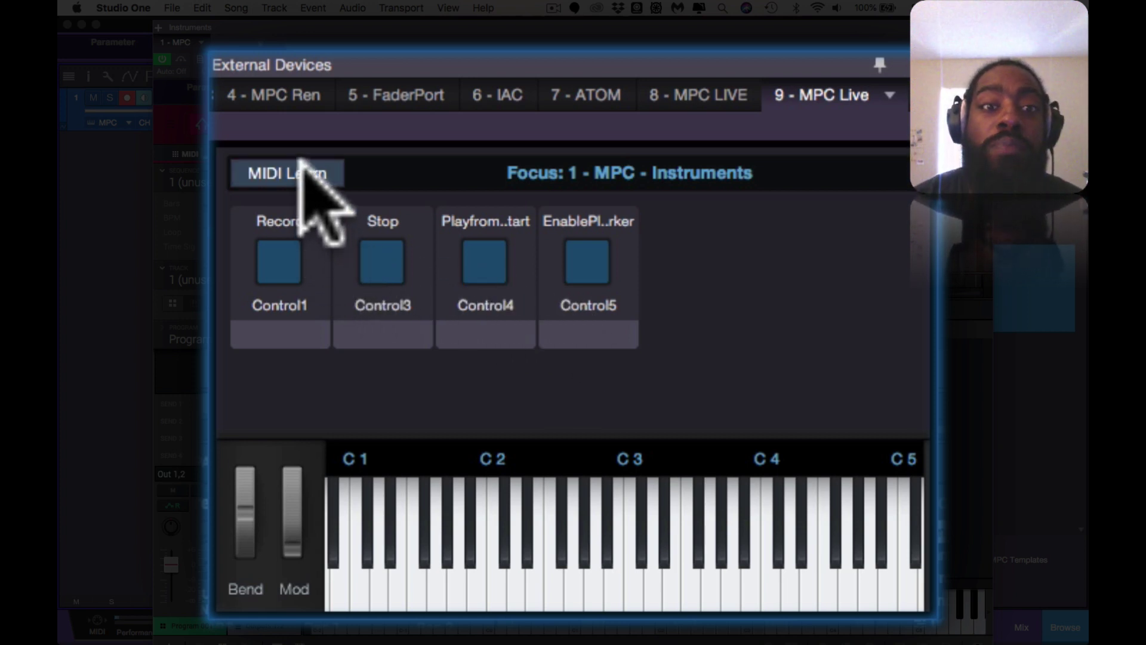
Step: Enable MIDI Learn, search 'record' as a command for the Record control, then cancel
left_click(299, 173)
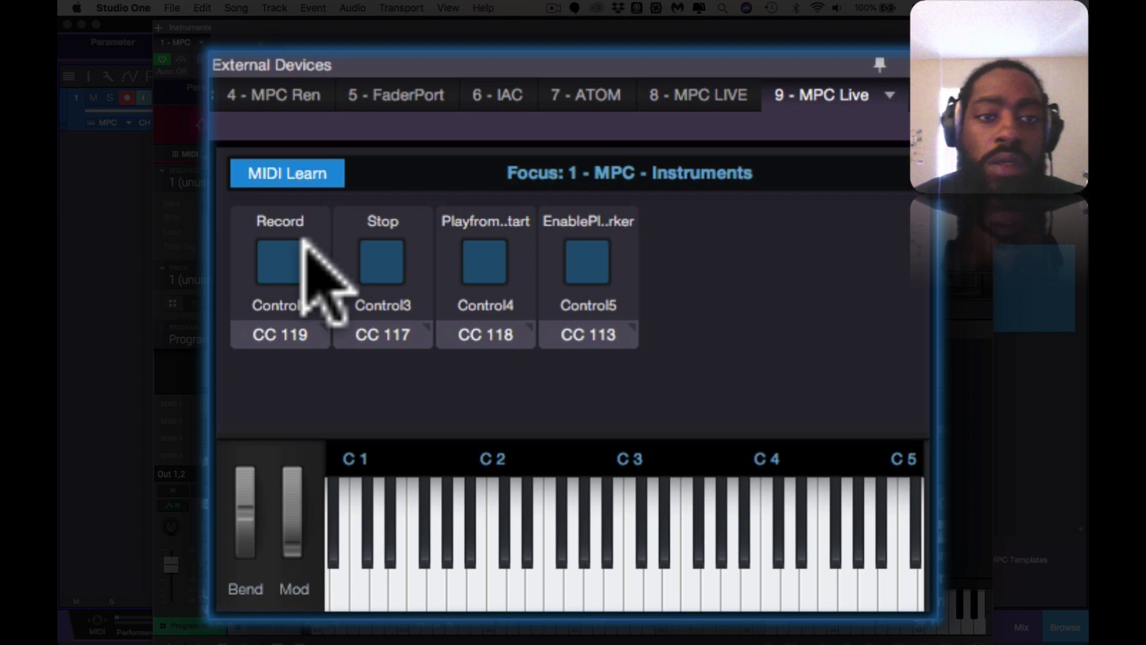
right_click(273, 243)
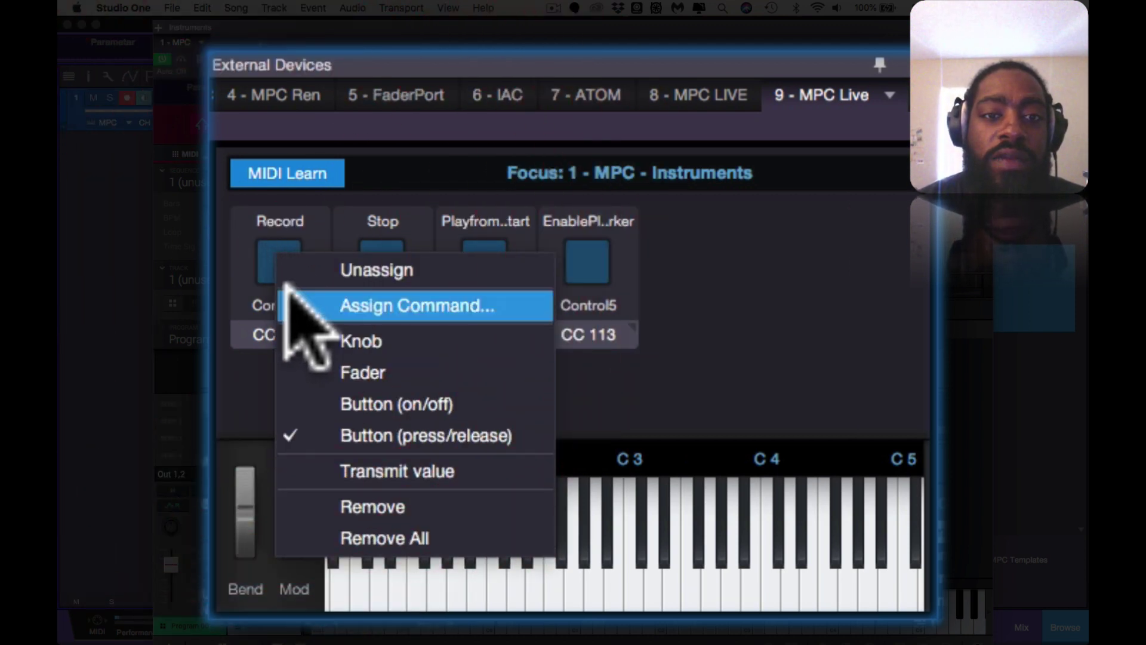
left_click(352, 305)
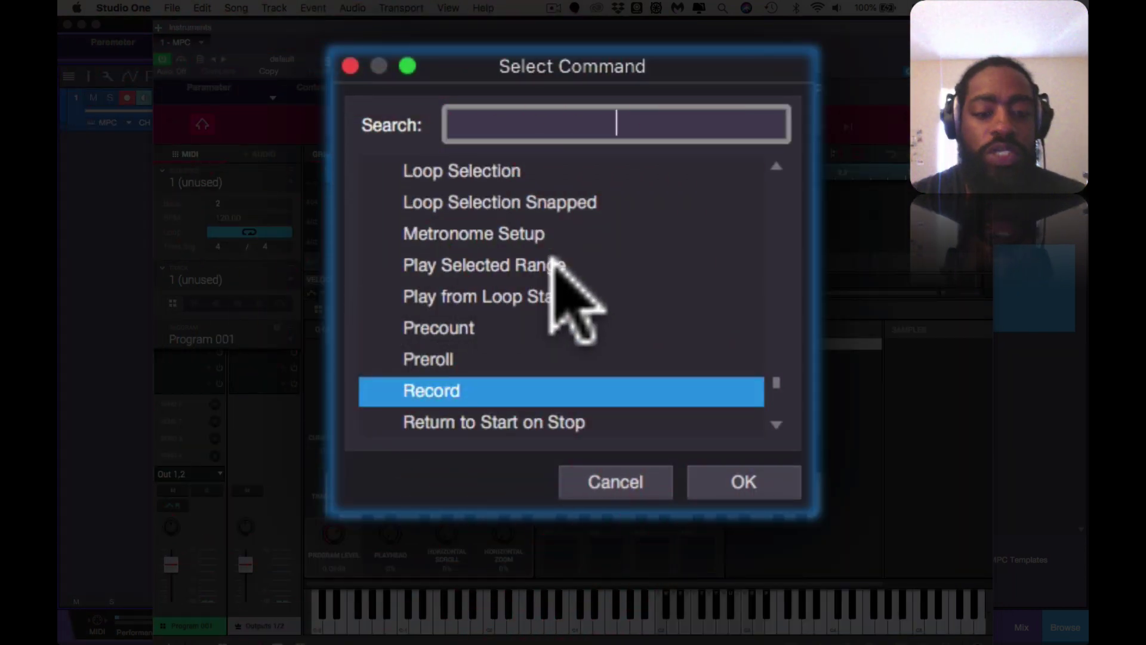
type("record")
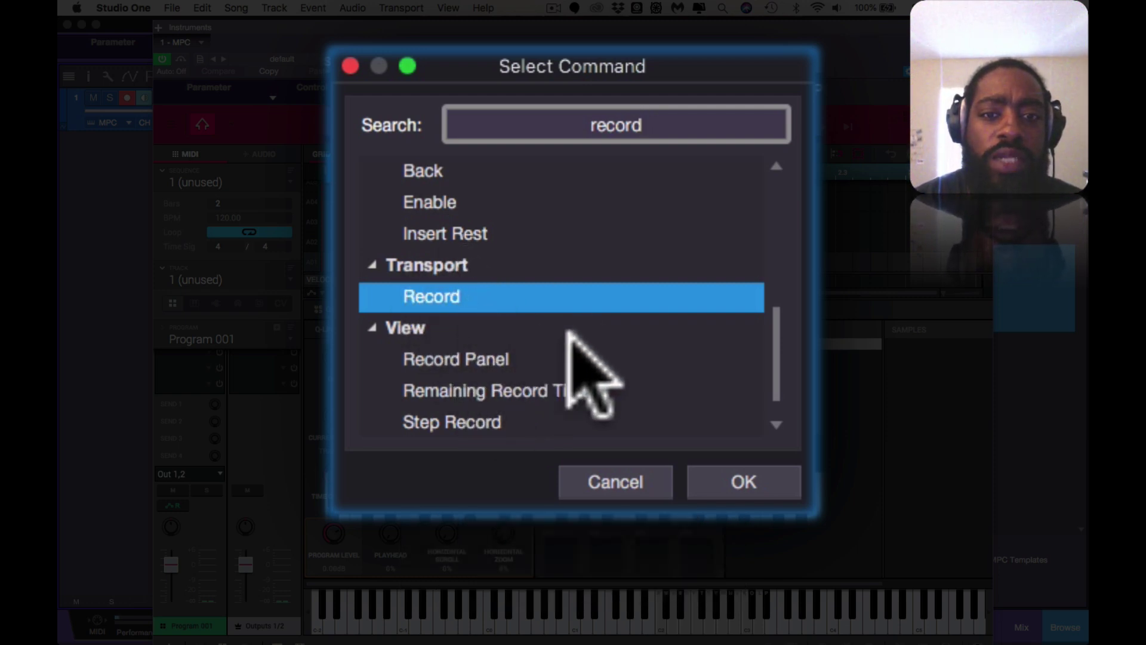
left_click(619, 481)
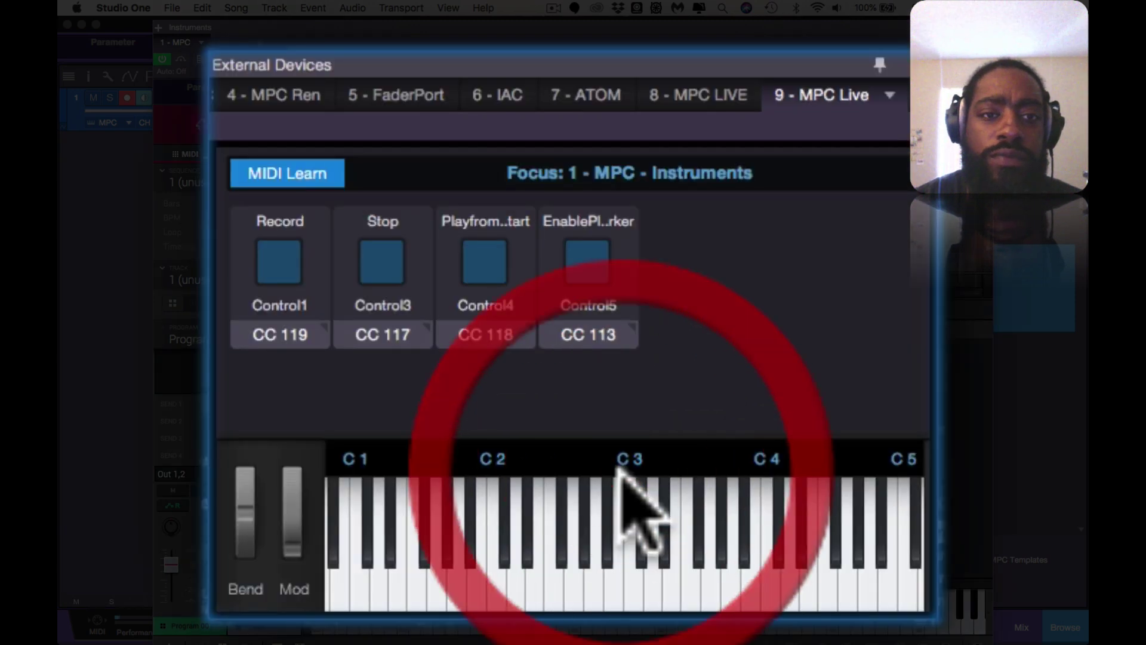
Step: Assign the Transport > Stop command to the MPC Live's CC 117 control
right_click(383, 263)
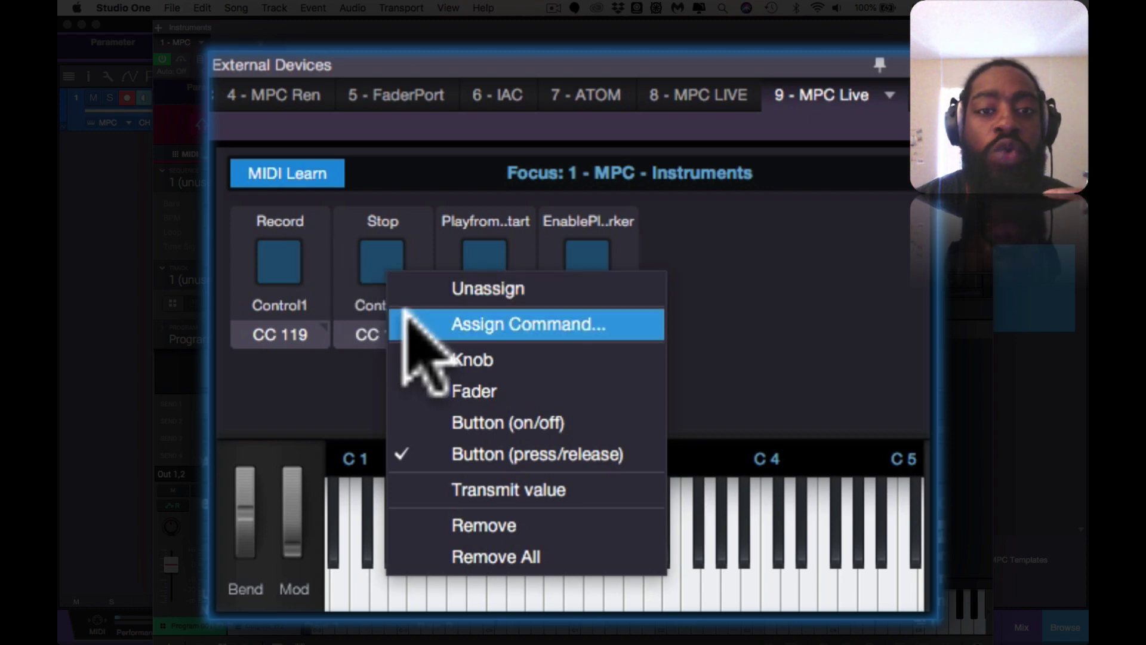
left_click(419, 325)
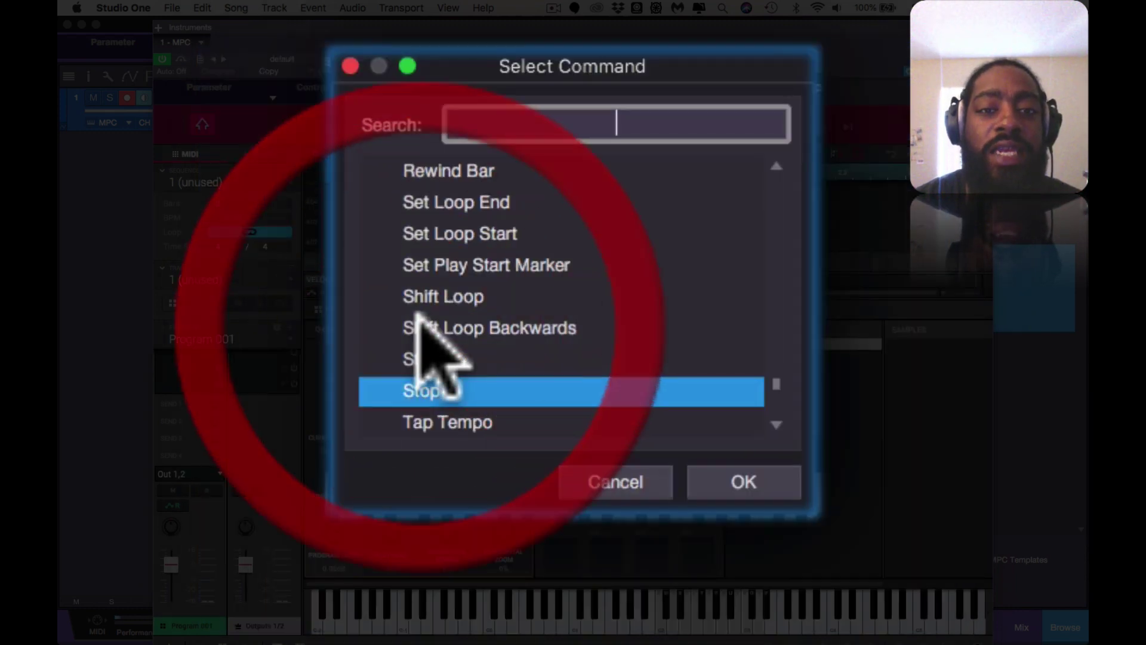
type("stop")
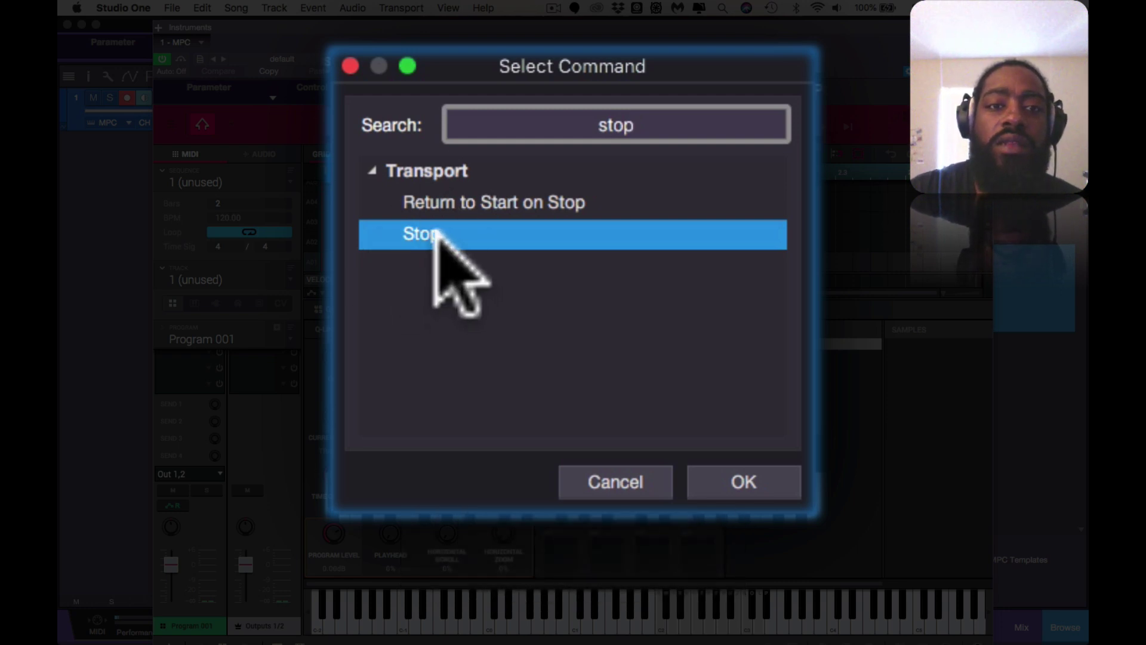
left_click(639, 471)
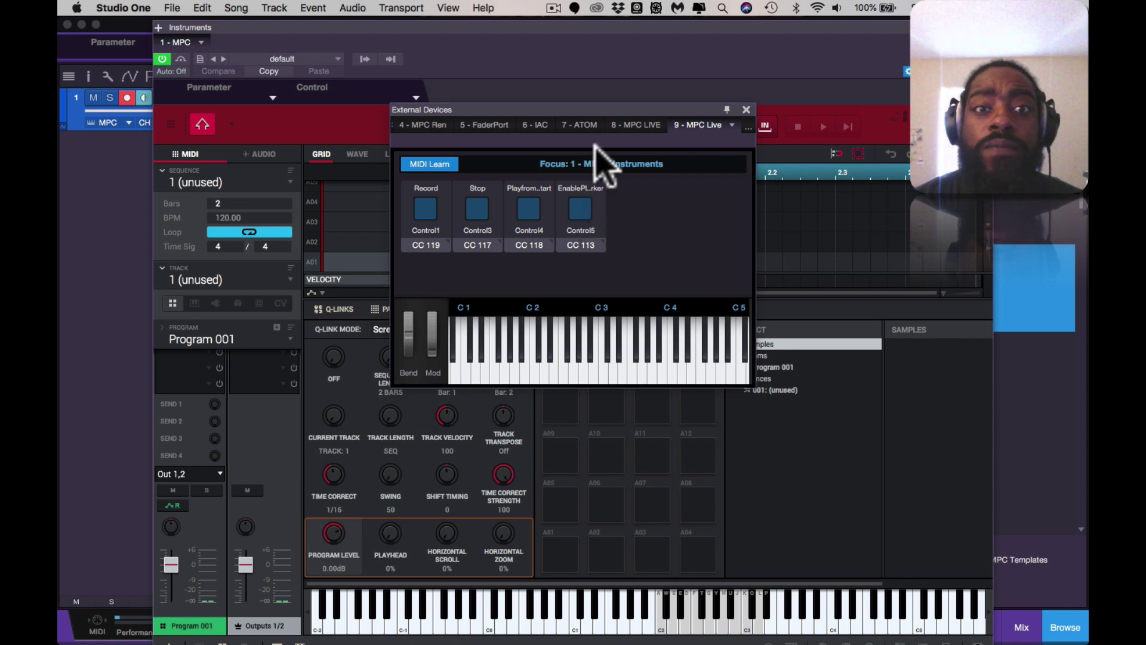
Step: Close the External Devices window and move the song position to bar 2, then bar 3
left_click(746, 110)
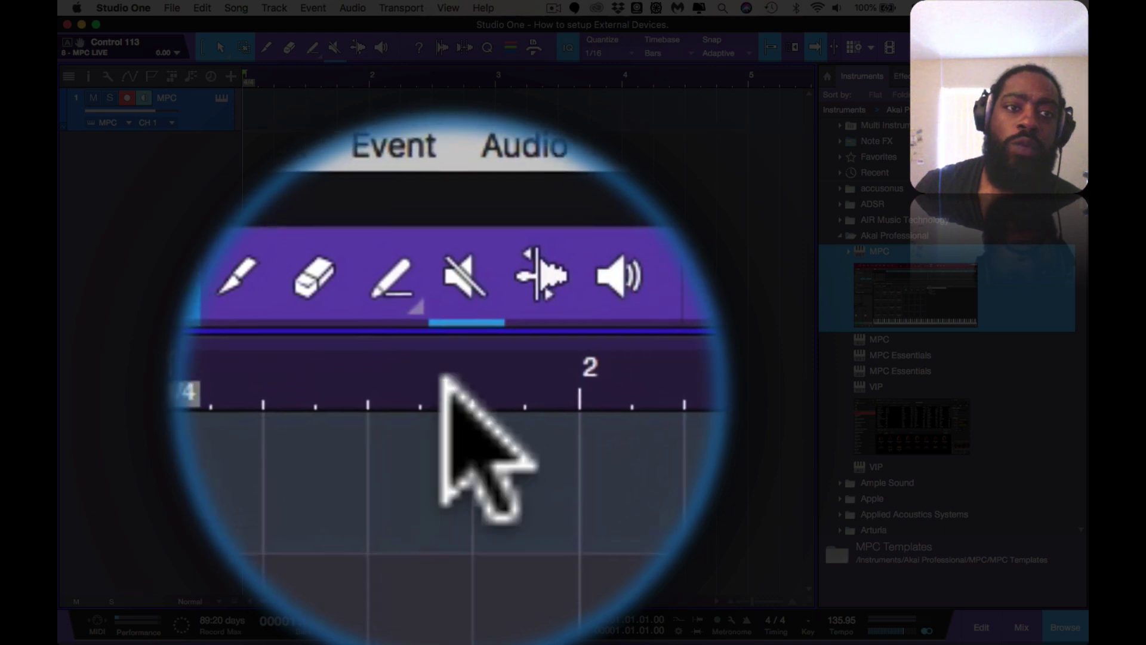
left_click(366, 79)
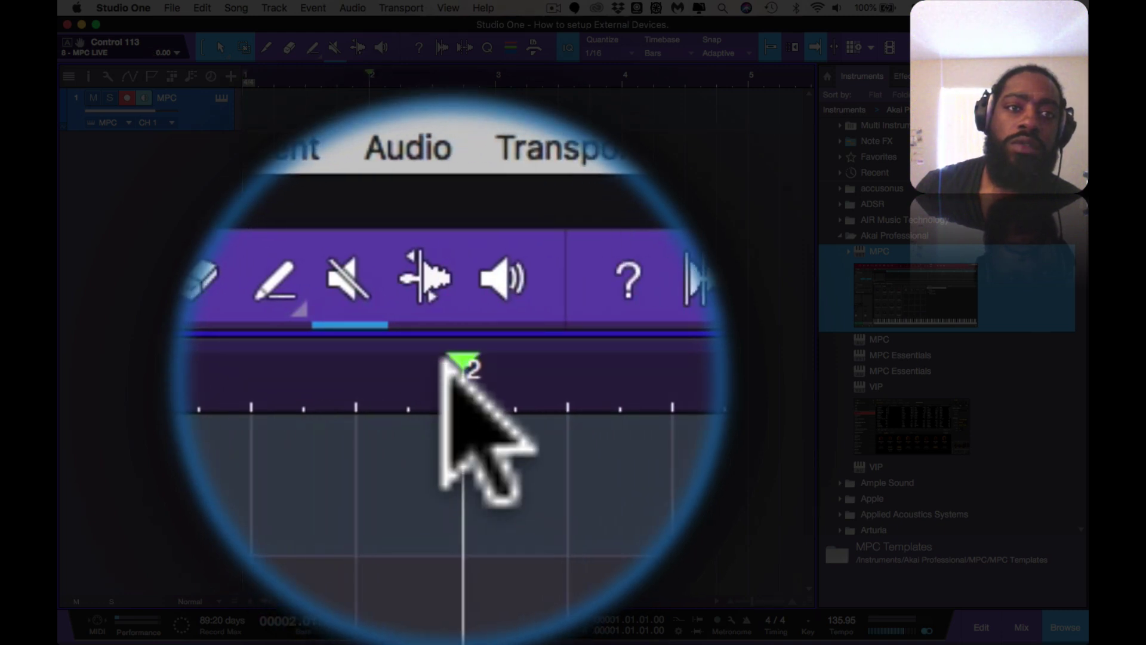
left_click(495, 79)
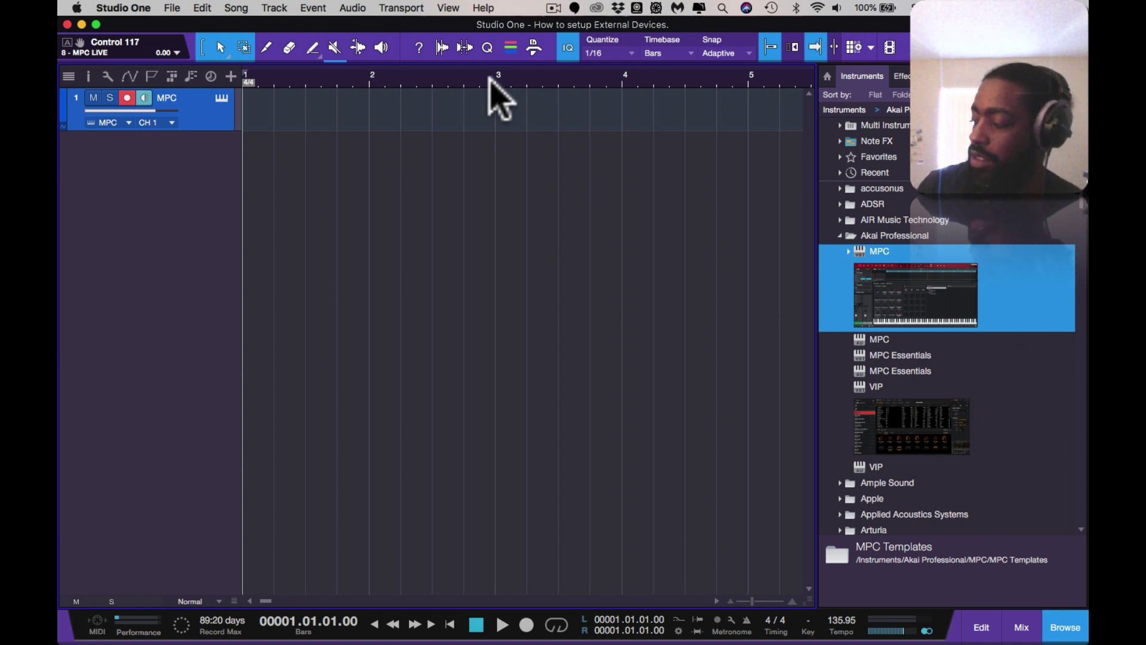
key("space")
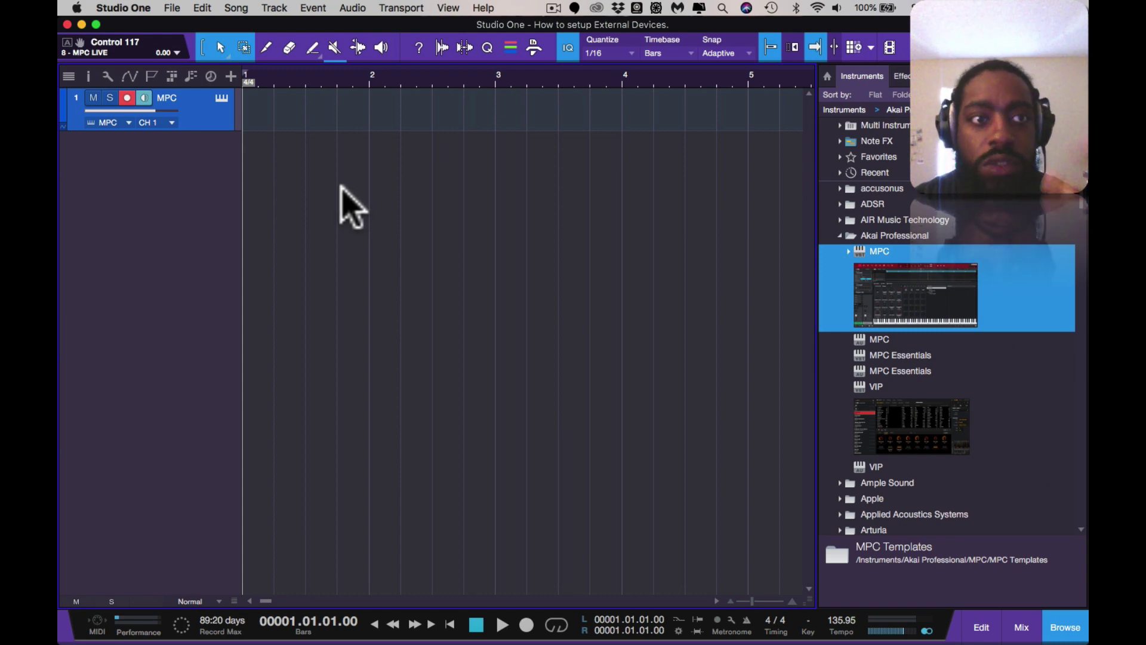
Step: Open the MPC track's plug-in editor and collapse its device header row
left_click(222, 98)
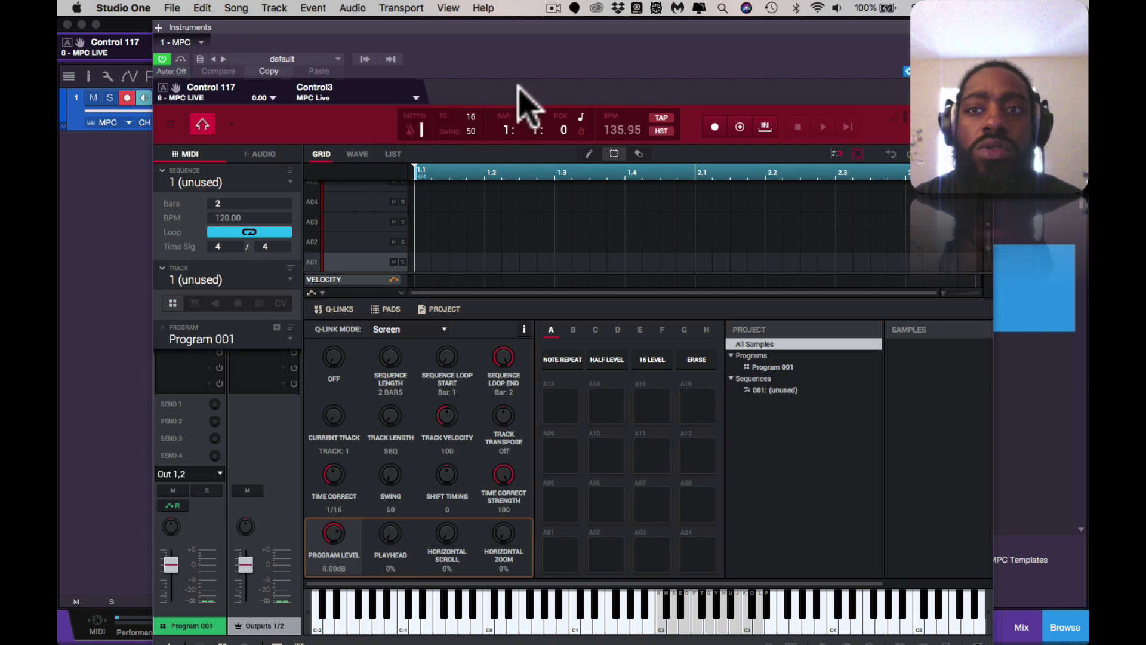
left_click(907, 70)
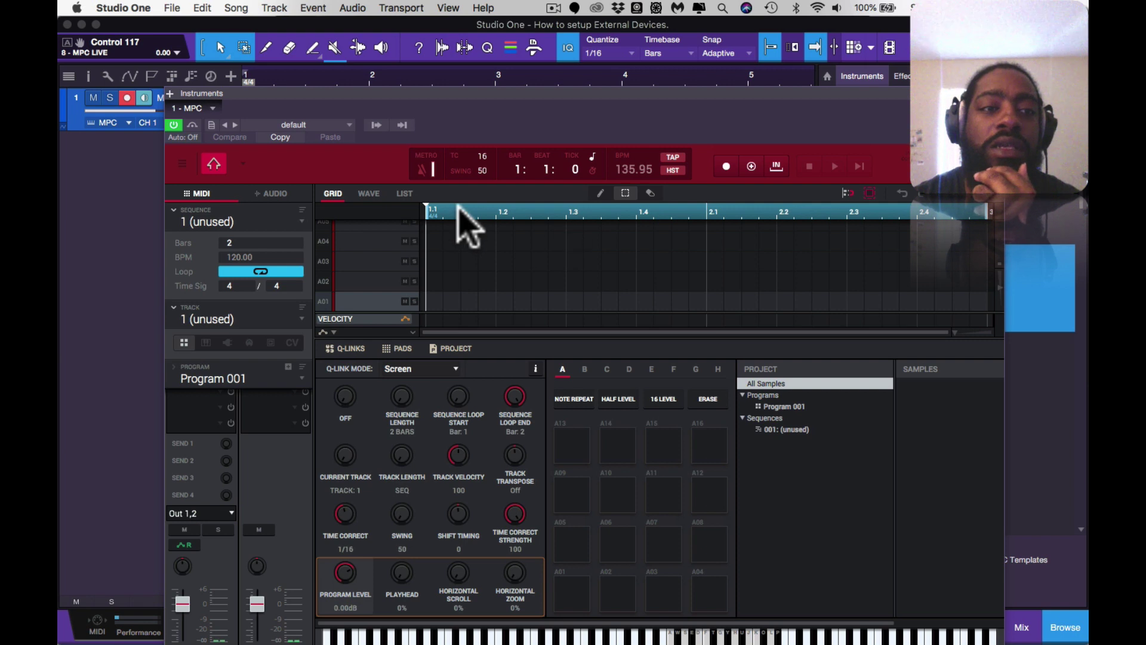
Step: Look through the MPC plug-in's main menu, then dismiss it without choosing anything
left_click(182, 163)
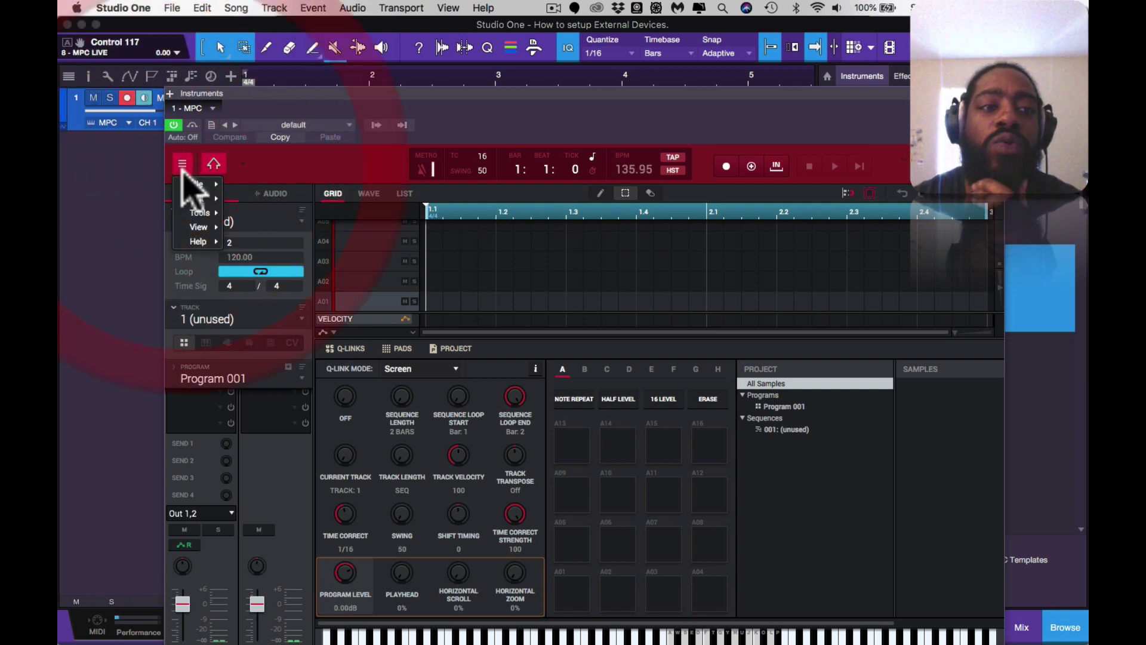
mouse_move(197, 186)
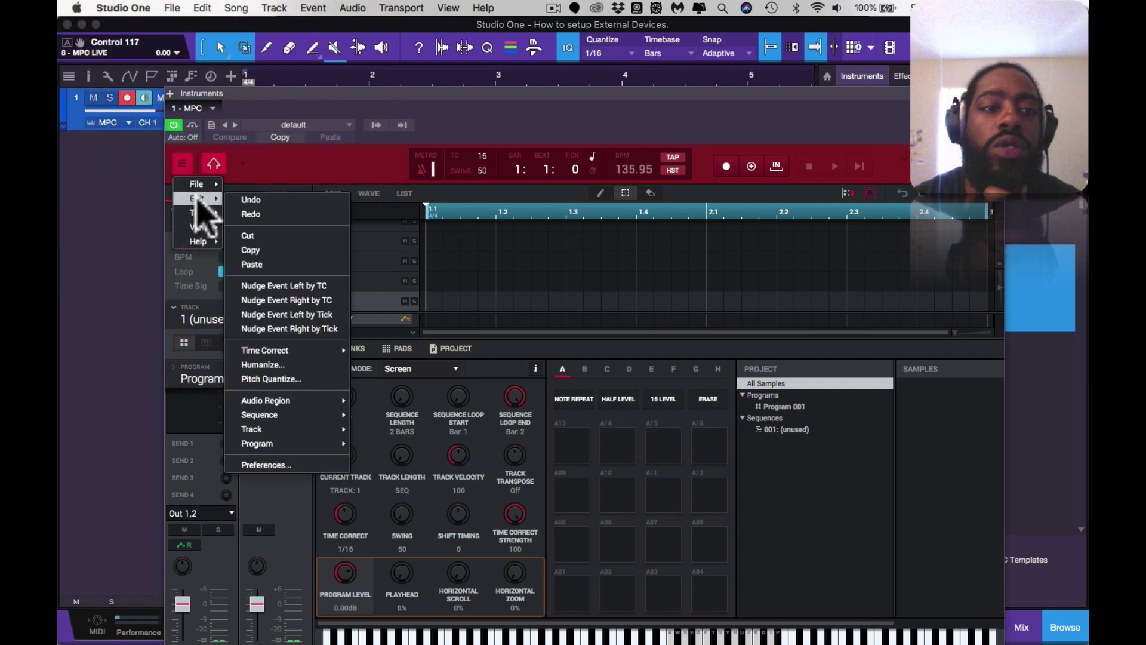
mouse_move(247, 448)
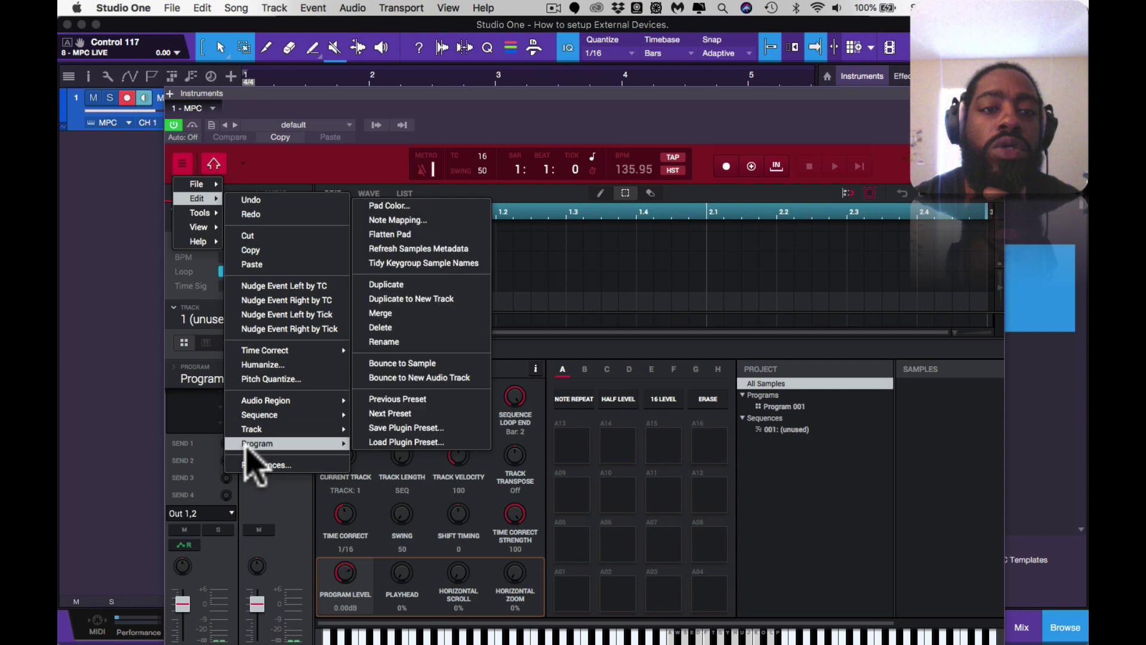
mouse_move(310, 431)
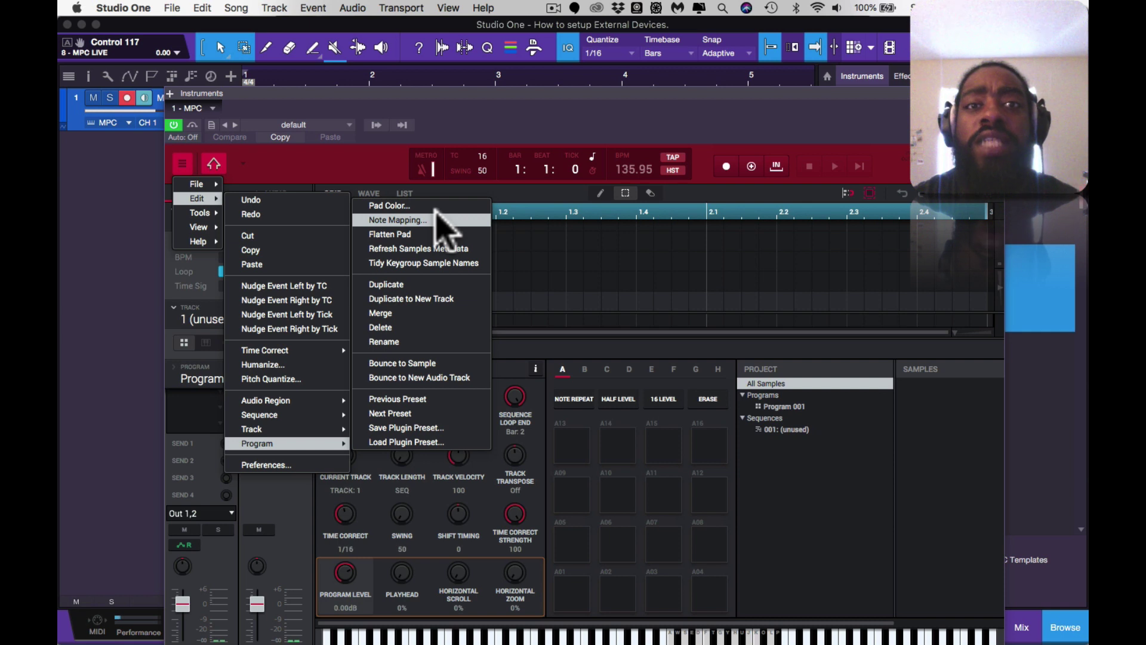
left_click(496, 128)
Step: Switch the MPC to Pad Mixer, enlarge it, review the Out 1,2 output choices, then show the mixer
left_click(243, 163)
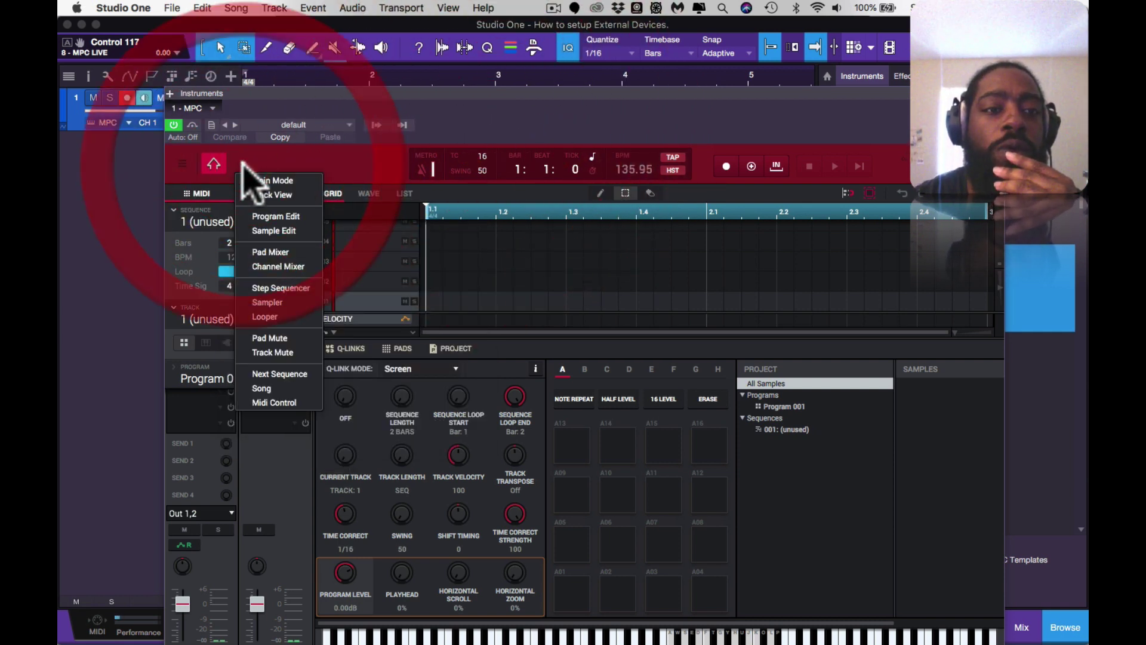
left_click(266, 251)
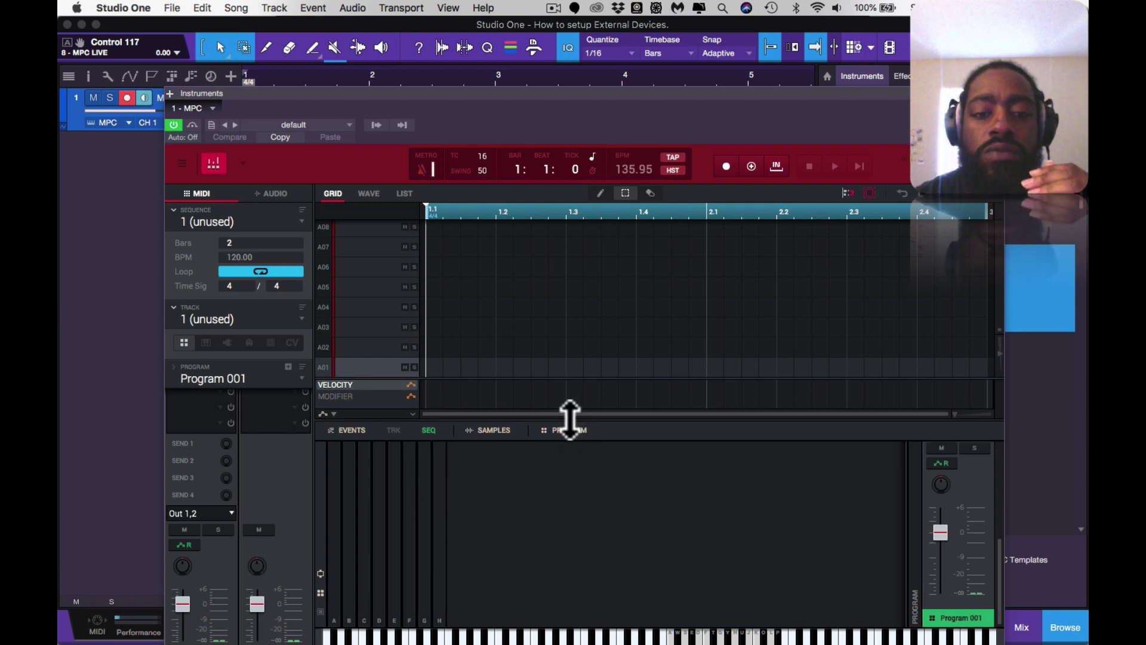
left_click_drag(568, 417, 556, 305)
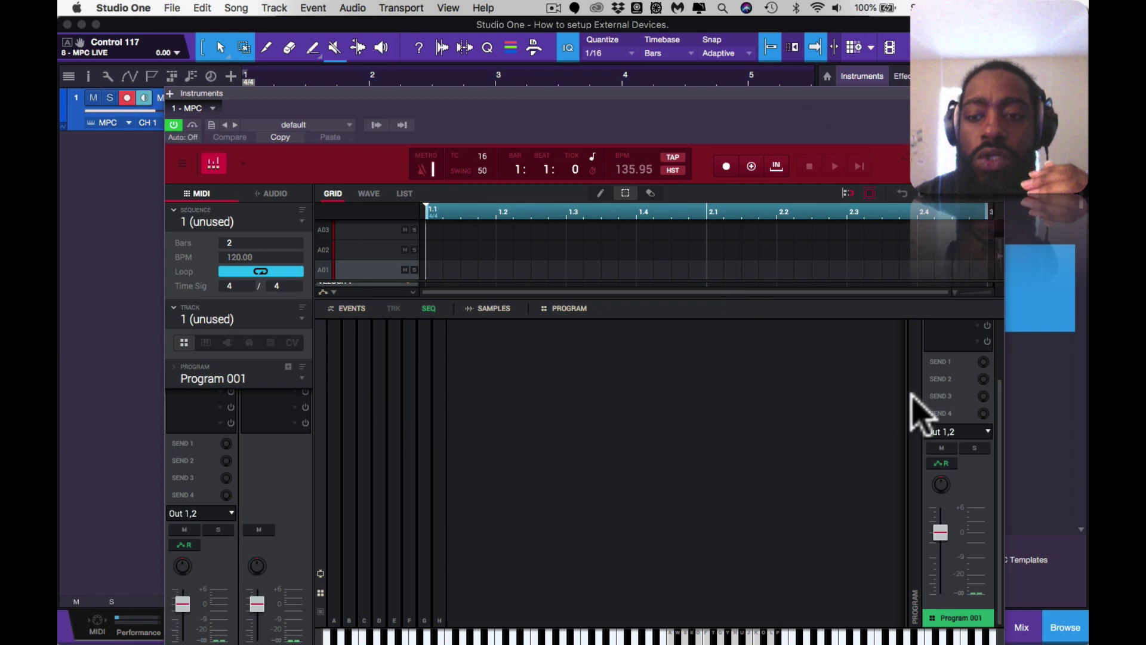
left_click(985, 442)
mouse_move(980, 457)
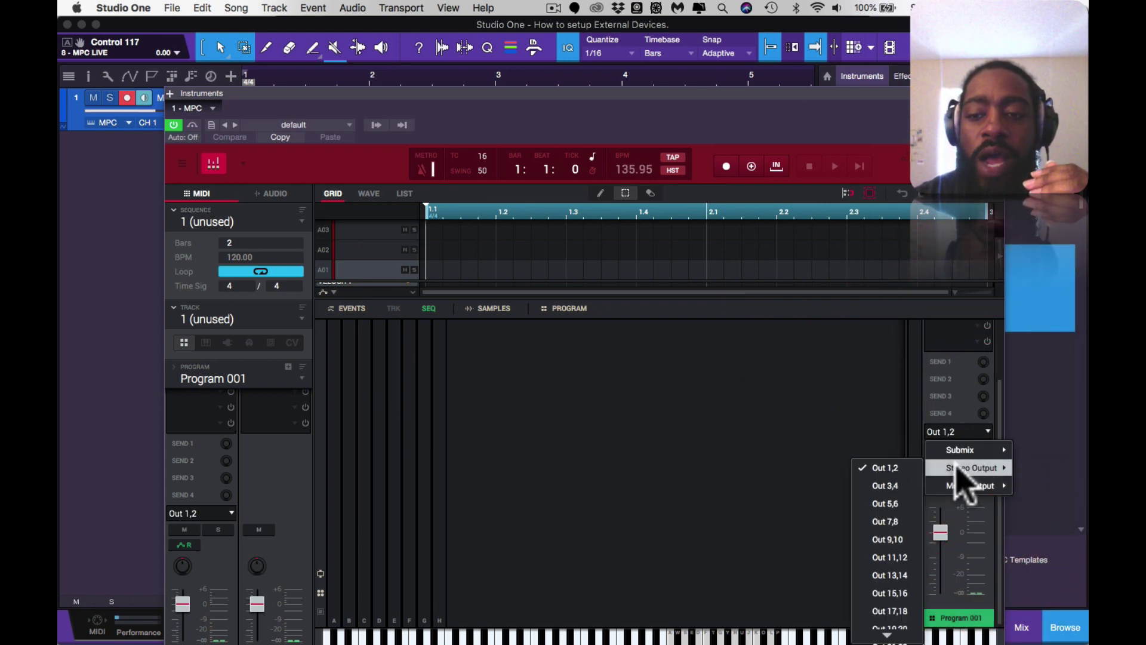
mouse_move(961, 487)
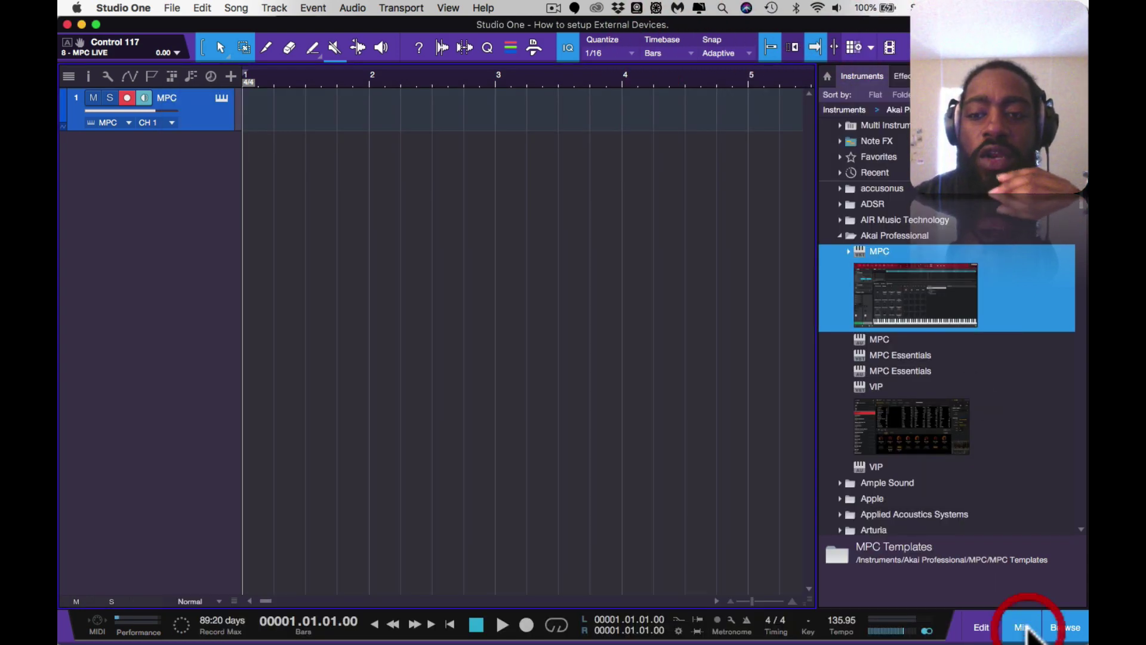
left_click(1023, 627)
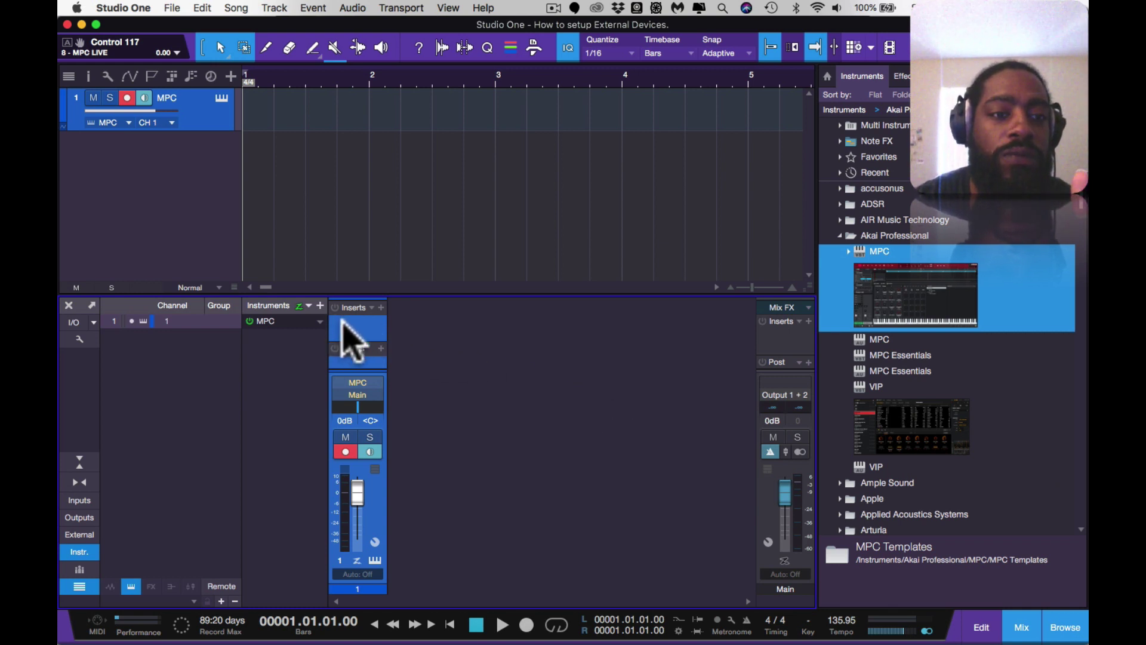
Step: Expand the MPC instrument's outputs and add outputs 3, 5, 7 and 9 as mixer channels
left_click(320, 321)
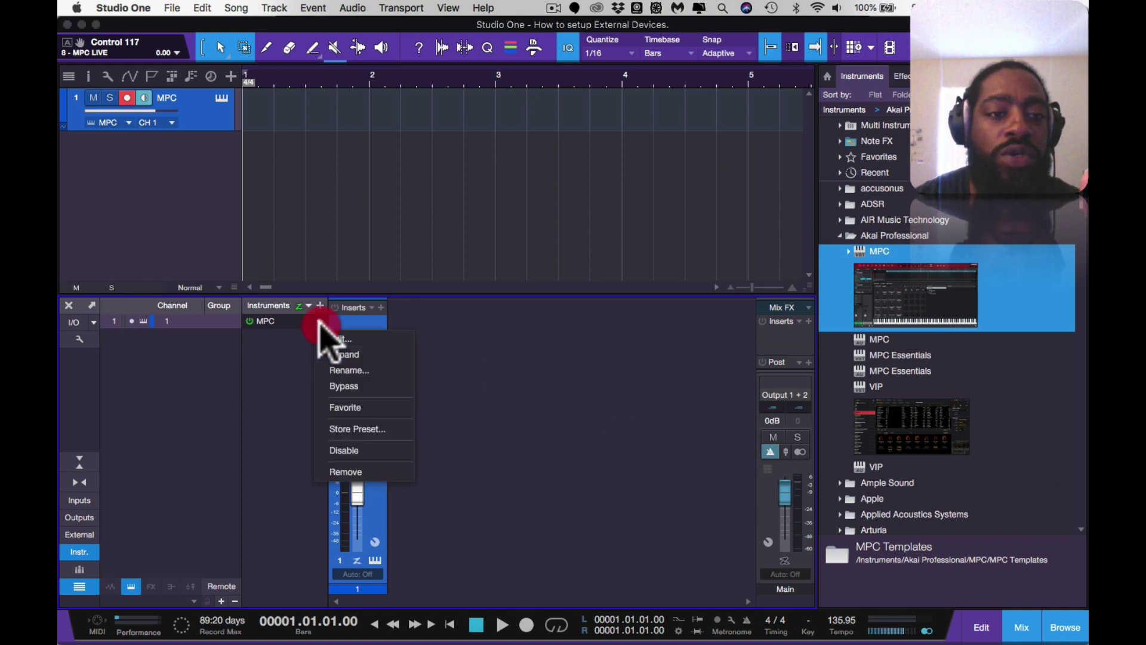
left_click(333, 353)
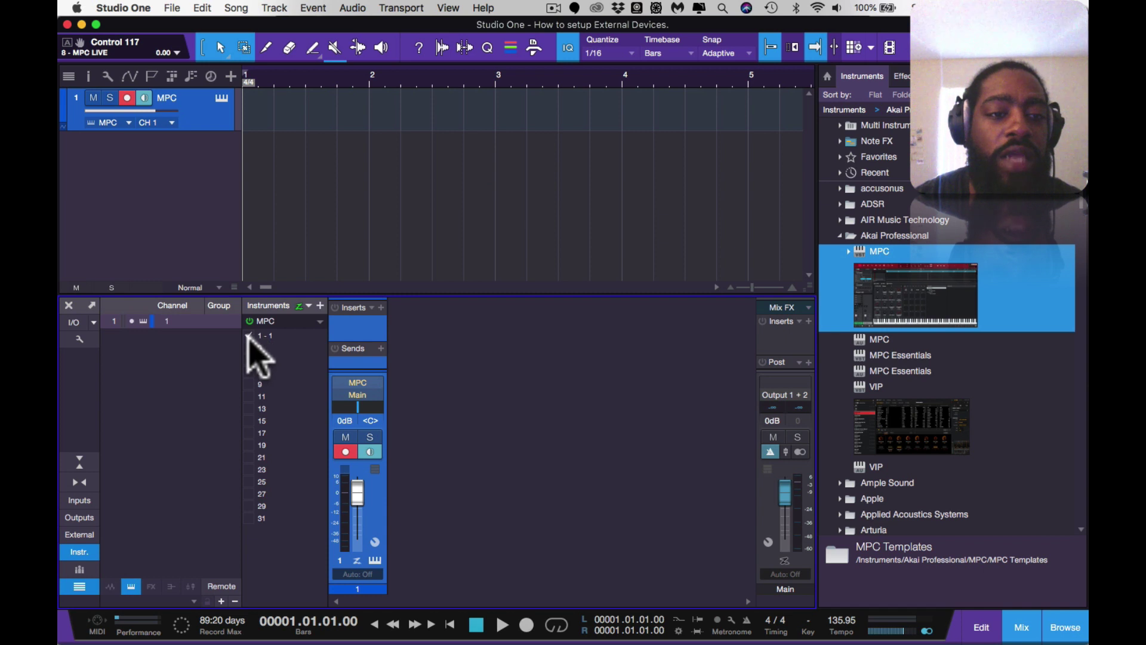
left_click(249, 347)
left_click(249, 360)
left_click(248, 372)
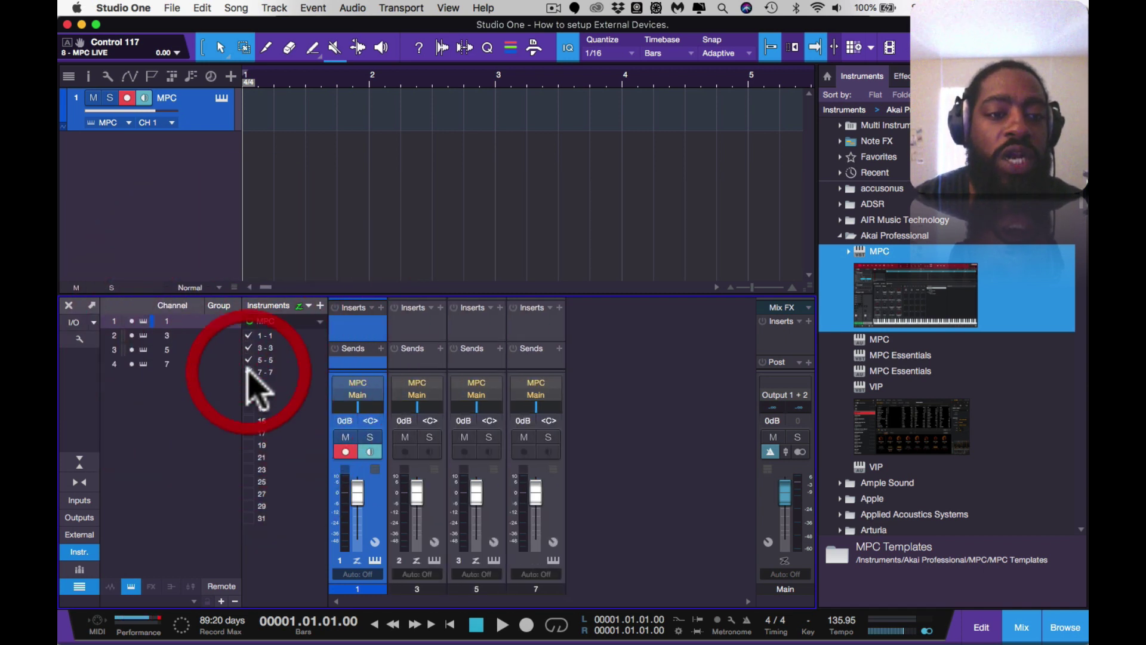
left_click(248, 384)
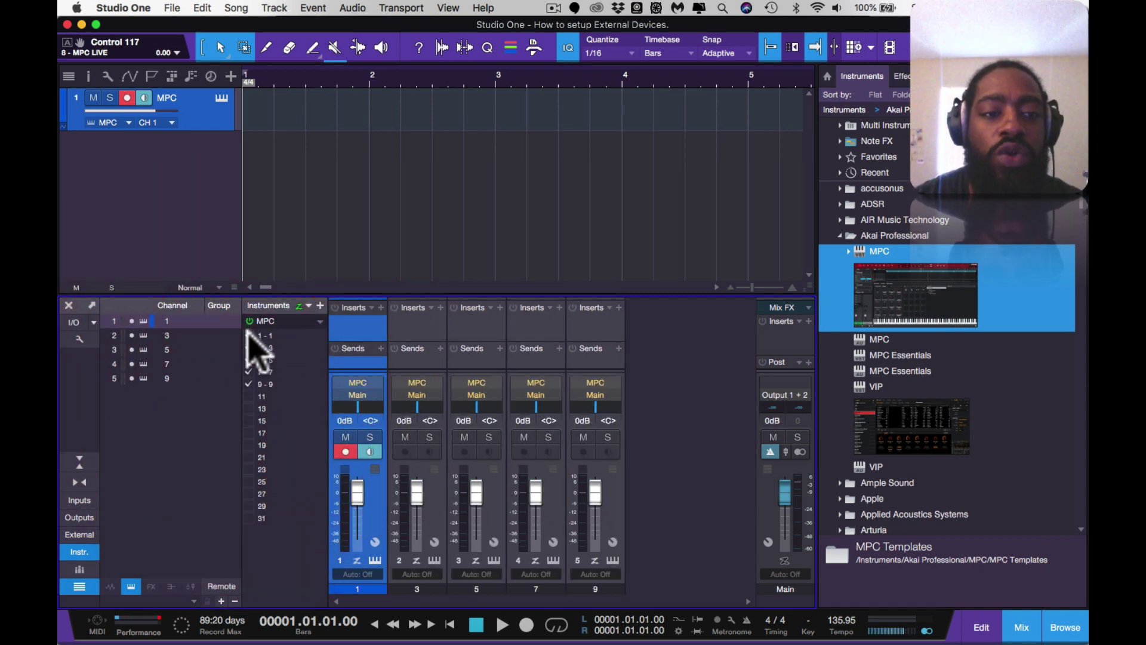
Step: Untick MPC outputs 1, 3, 5, 7 and 9 to remove their mixer channels
left_click(248, 336)
left_click(248, 348)
left_click(248, 360)
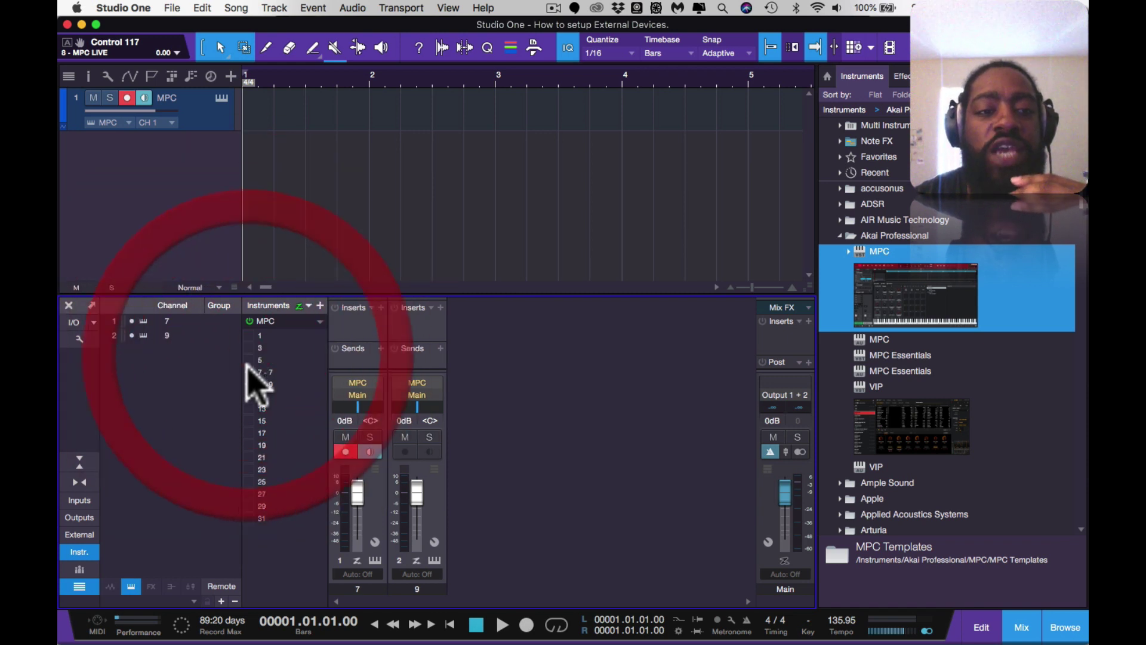
left_click(249, 372)
left_click(249, 384)
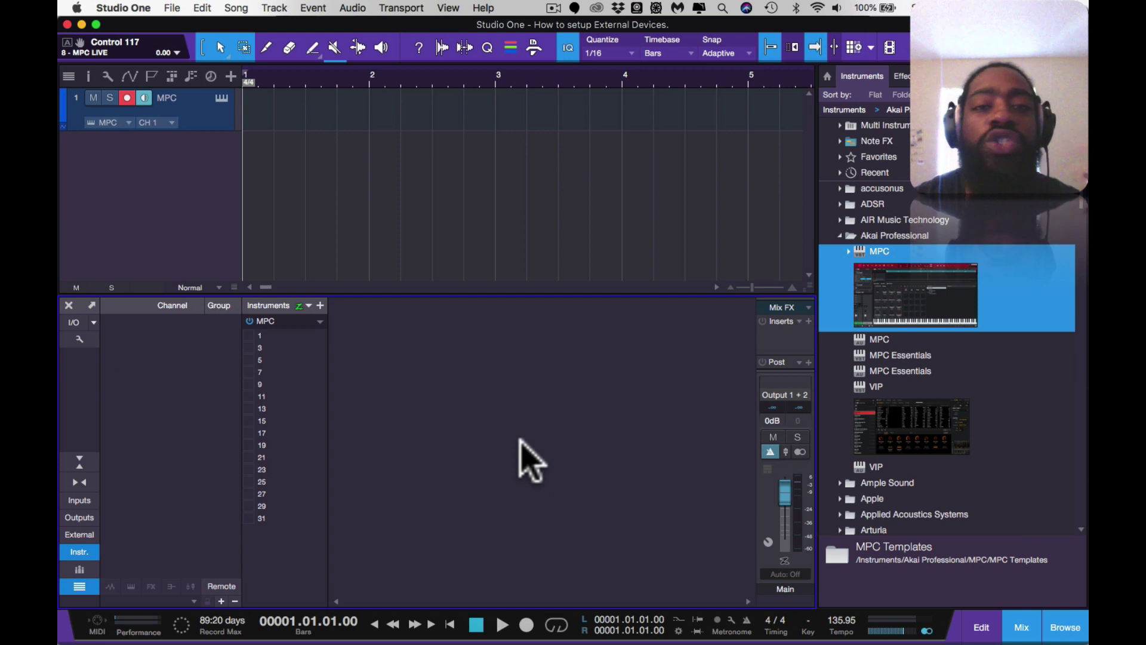
Step: Hide the Instruments column, then close the mix console and the browser panel
left_click(84, 552)
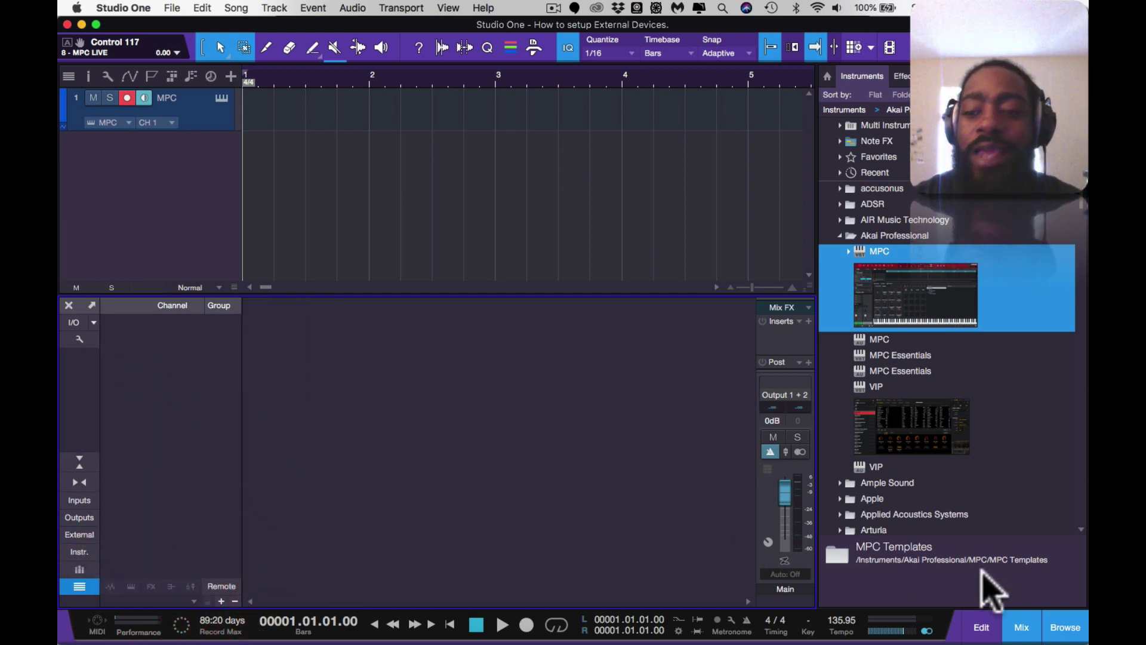
left_click(1022, 627)
left_click(1062, 627)
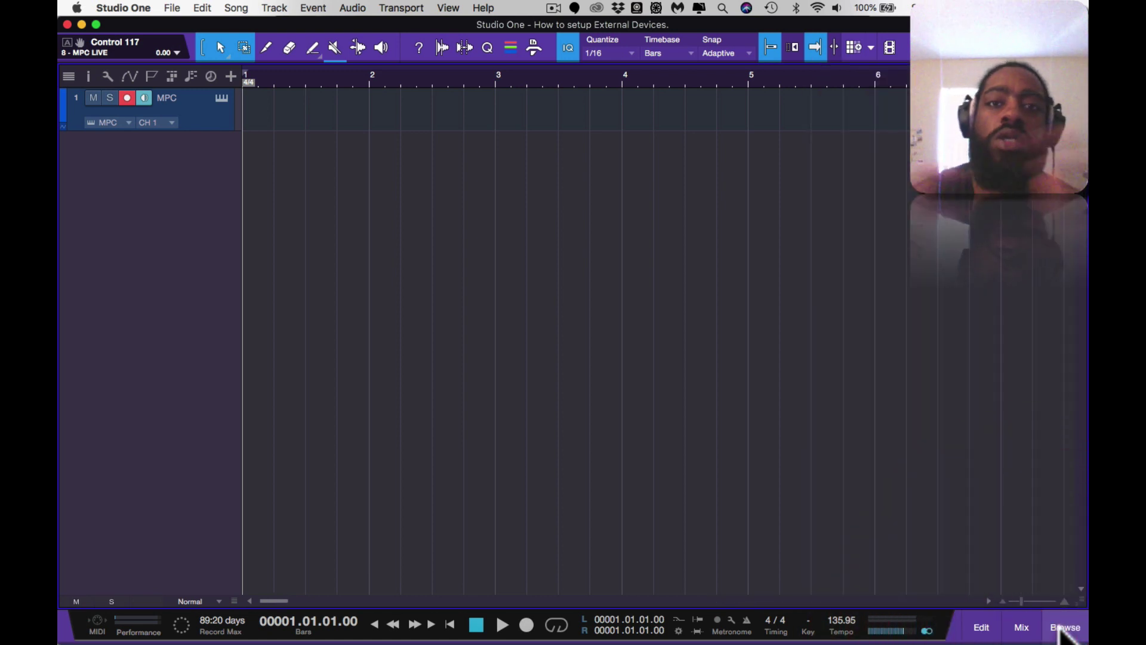